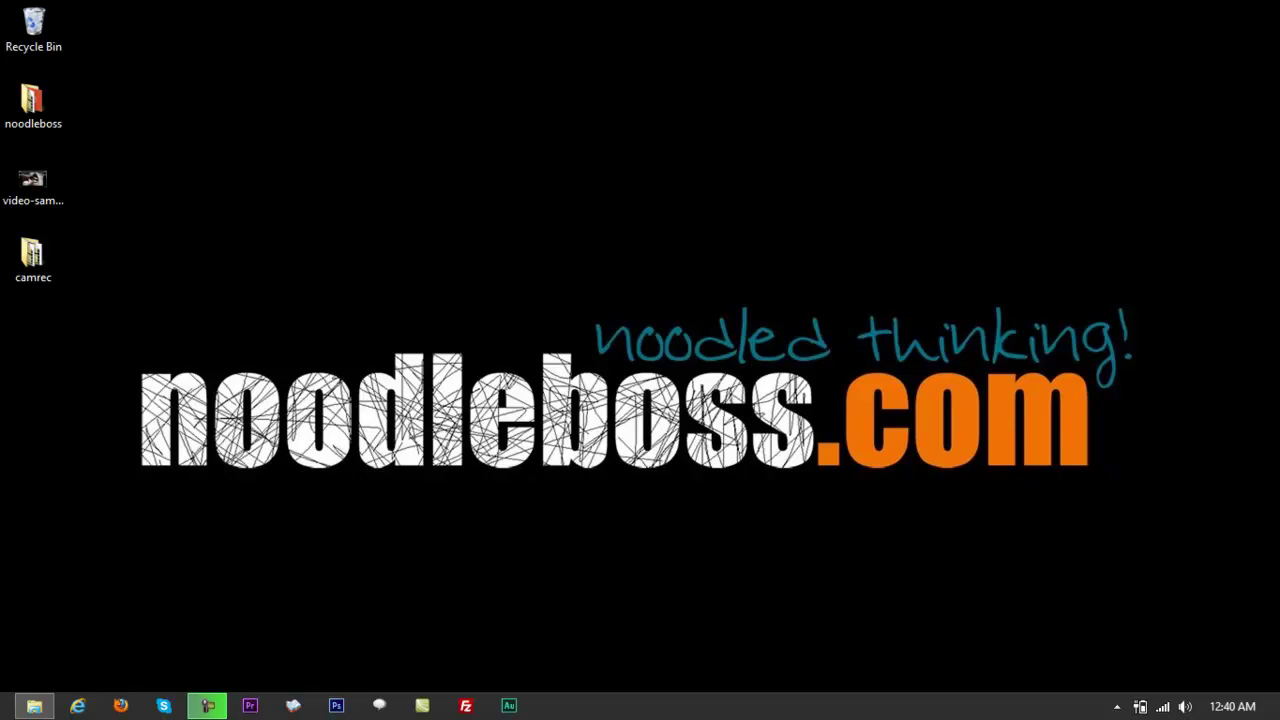
Launch Premiere Pro CS6, check video-sample.MOV in the desktop Explorer, then return to the Welcome screen
click(250, 705)
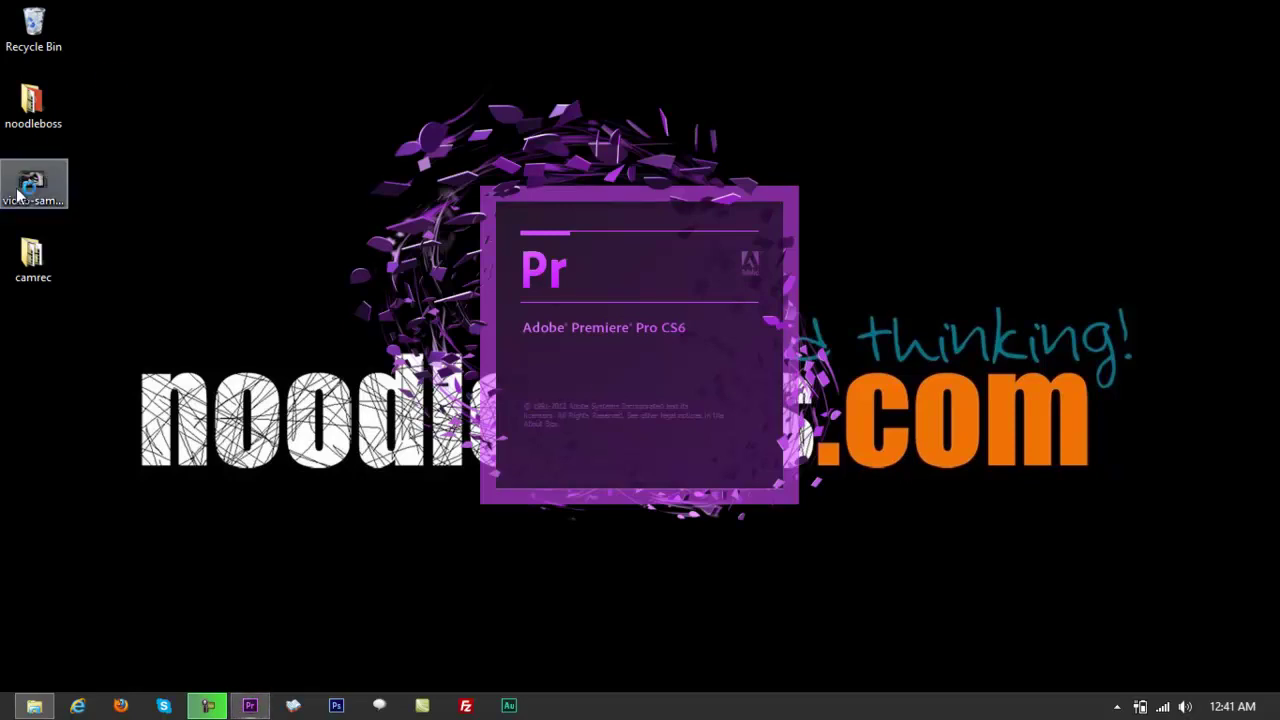
click(30, 200)
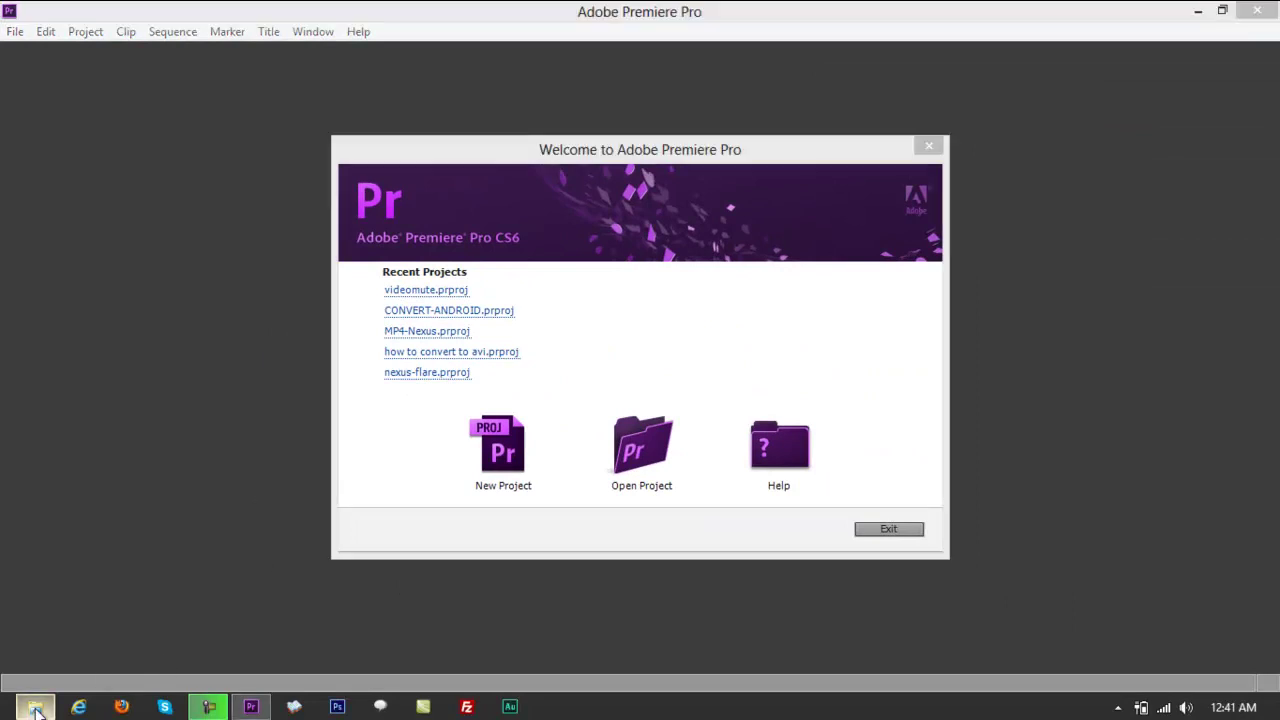
click(35, 716)
click(1072, 355)
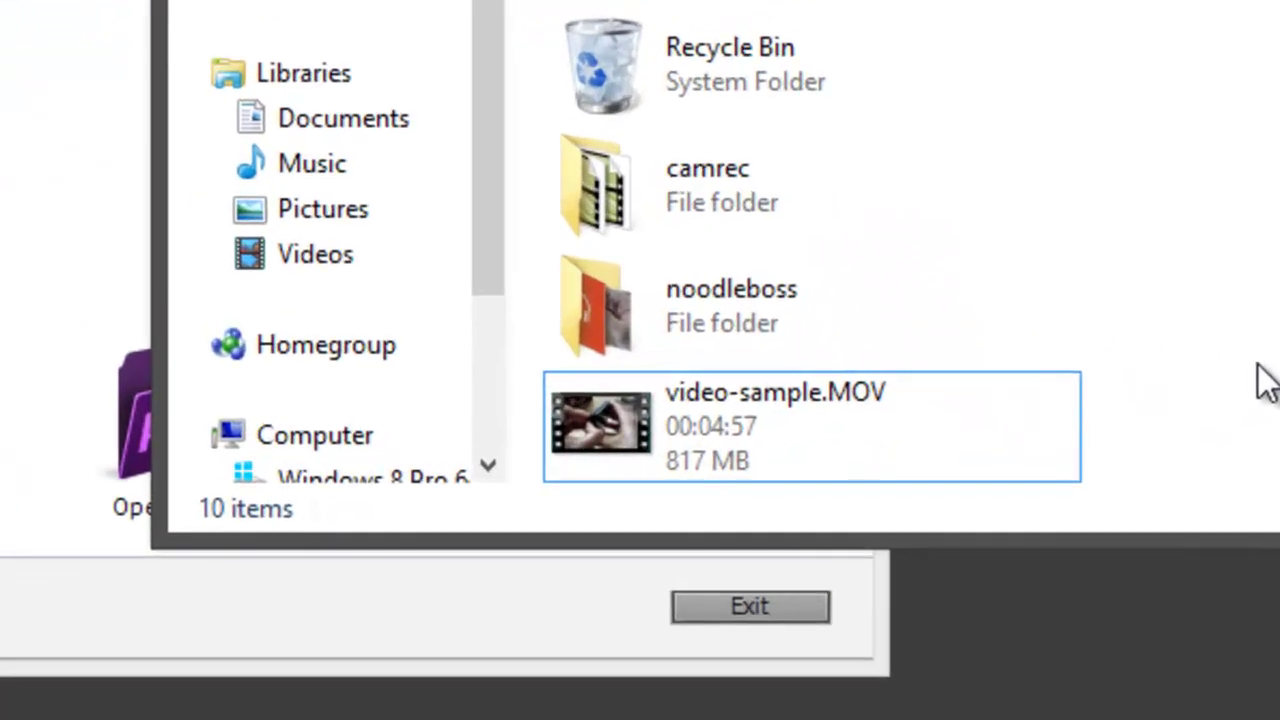
click(953, 448)
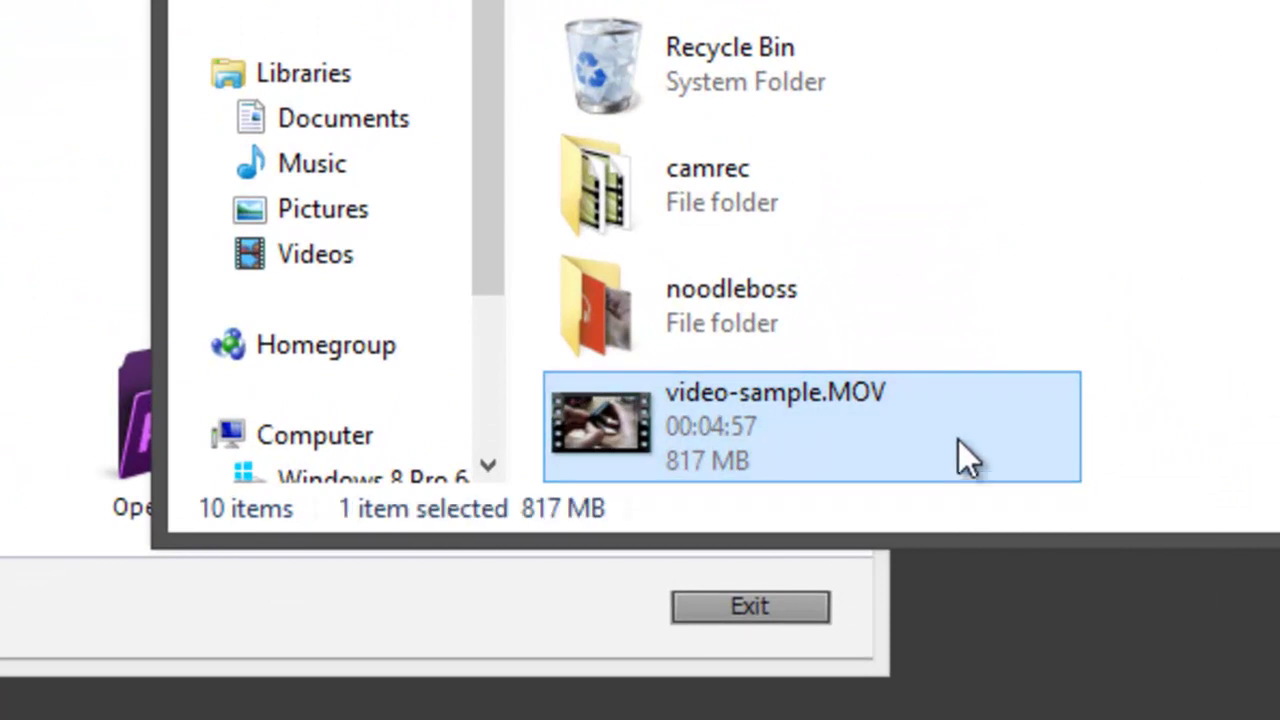
key(ctrl+space)
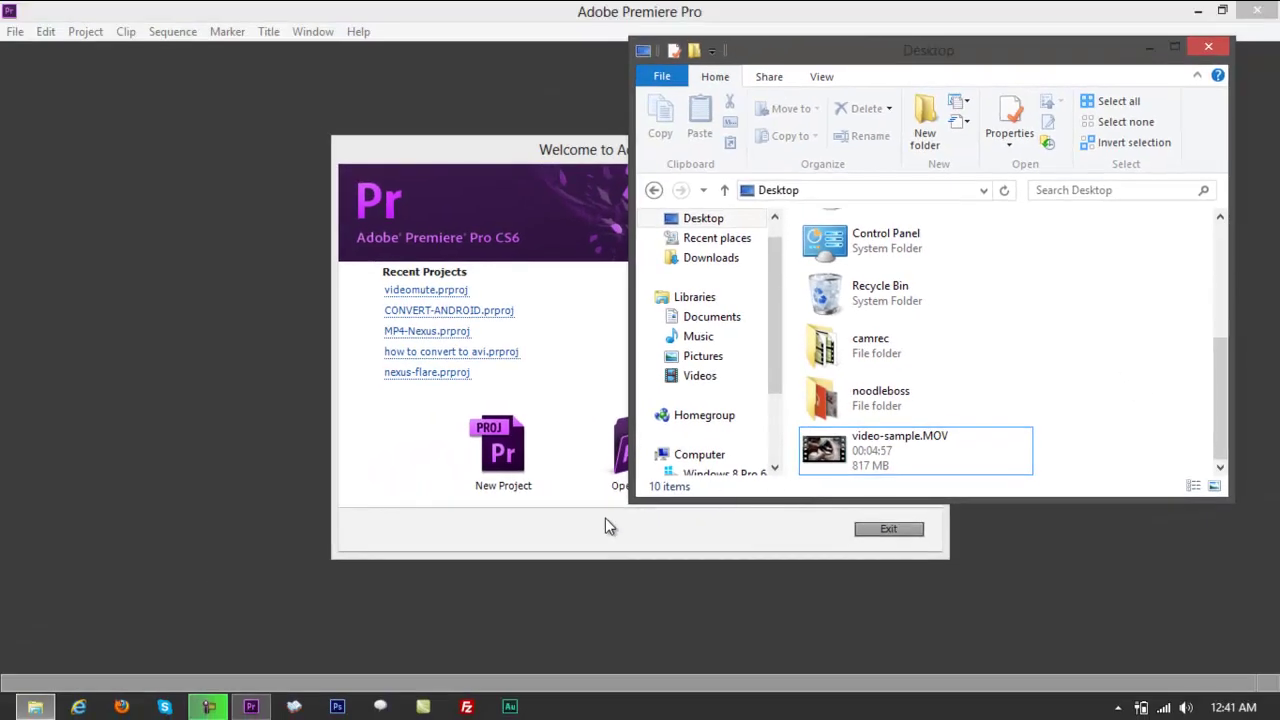
click(583, 535)
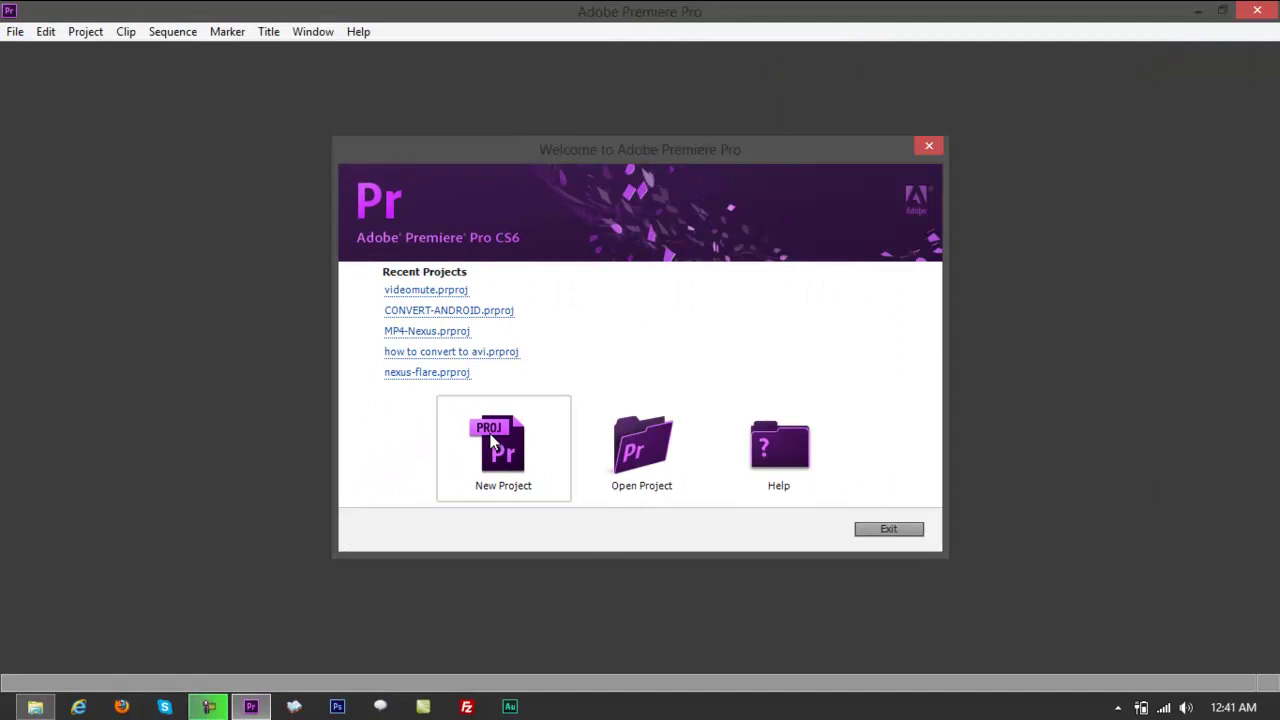
Start a new project and enter audio-only as its name
click(492, 440)
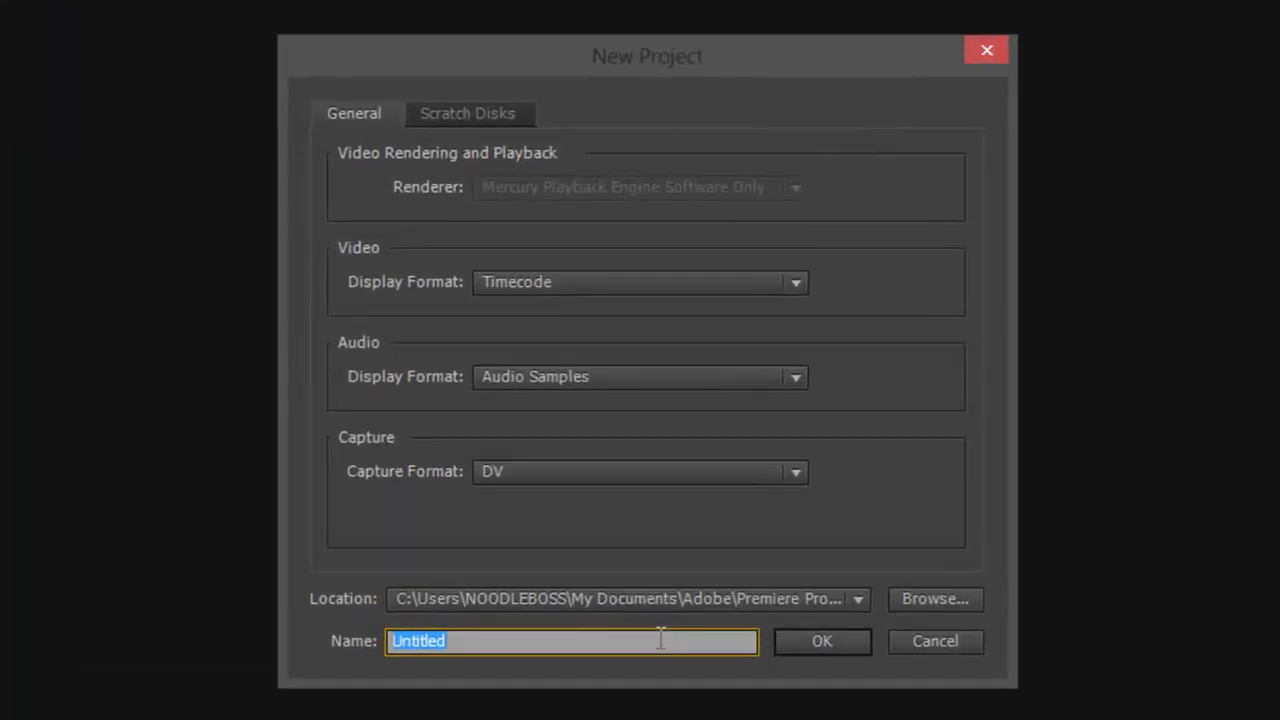
text(audio-o)
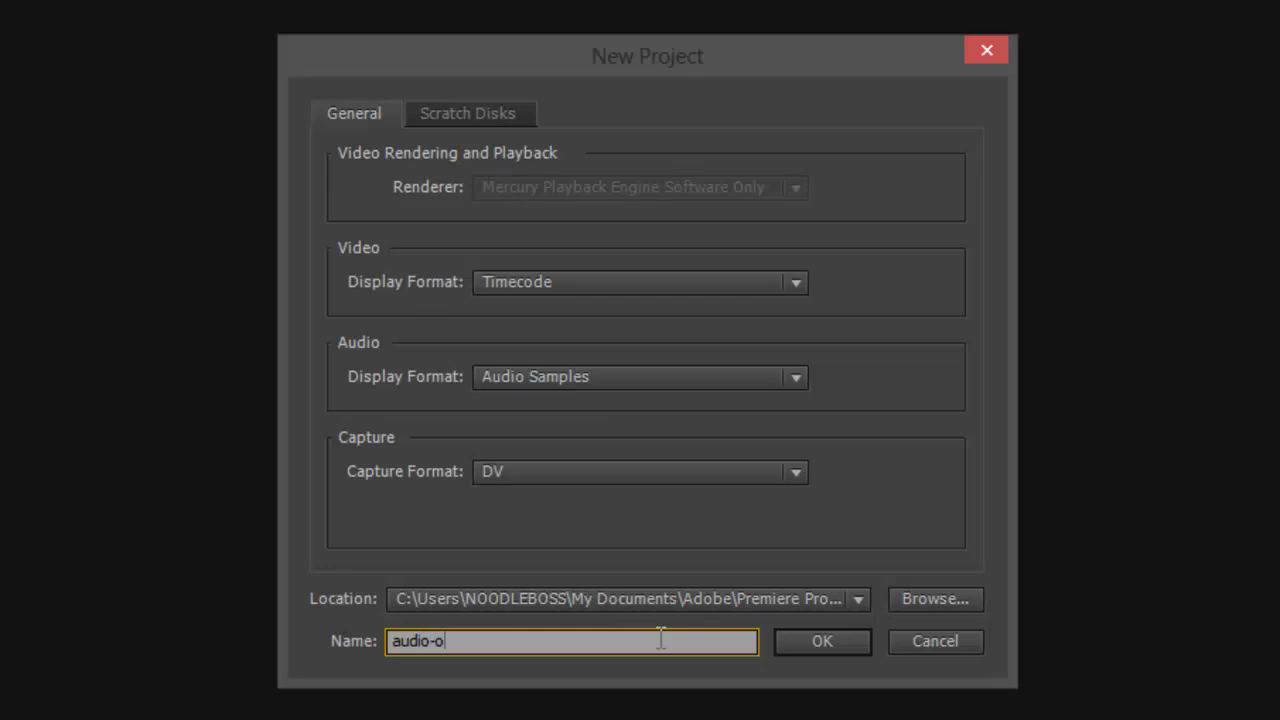
text(nly)
key(ctrl+a)
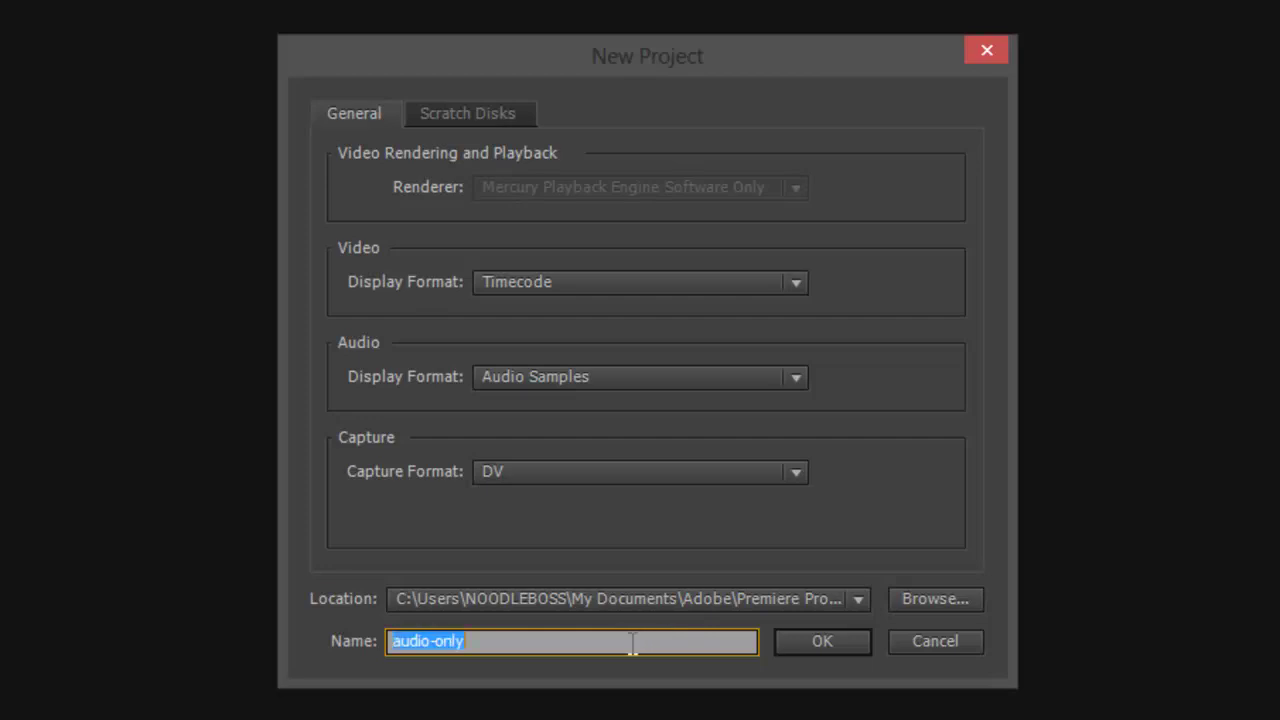
drag(505, 650, 325, 641)
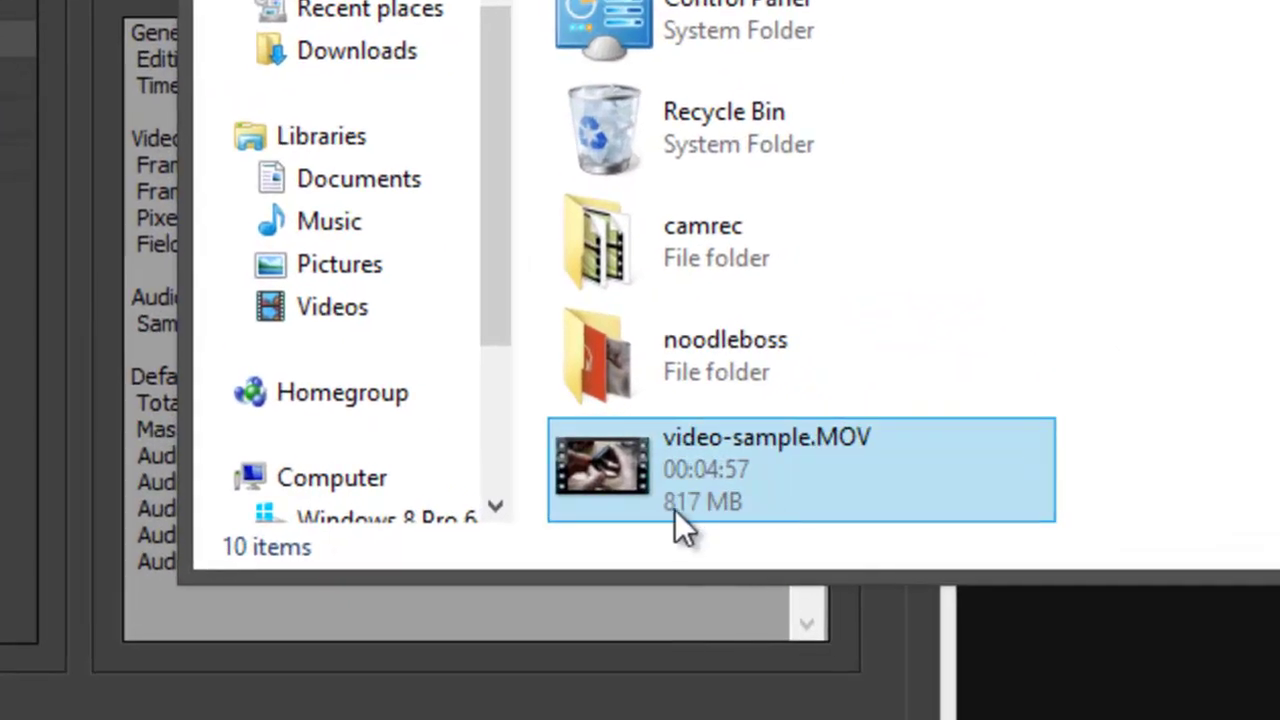
Review video-sample.MOV's Properties tabs: 1280×720, 29 fps, mono 12 kHz audio
right_click(858, 469)
click(798, 479)
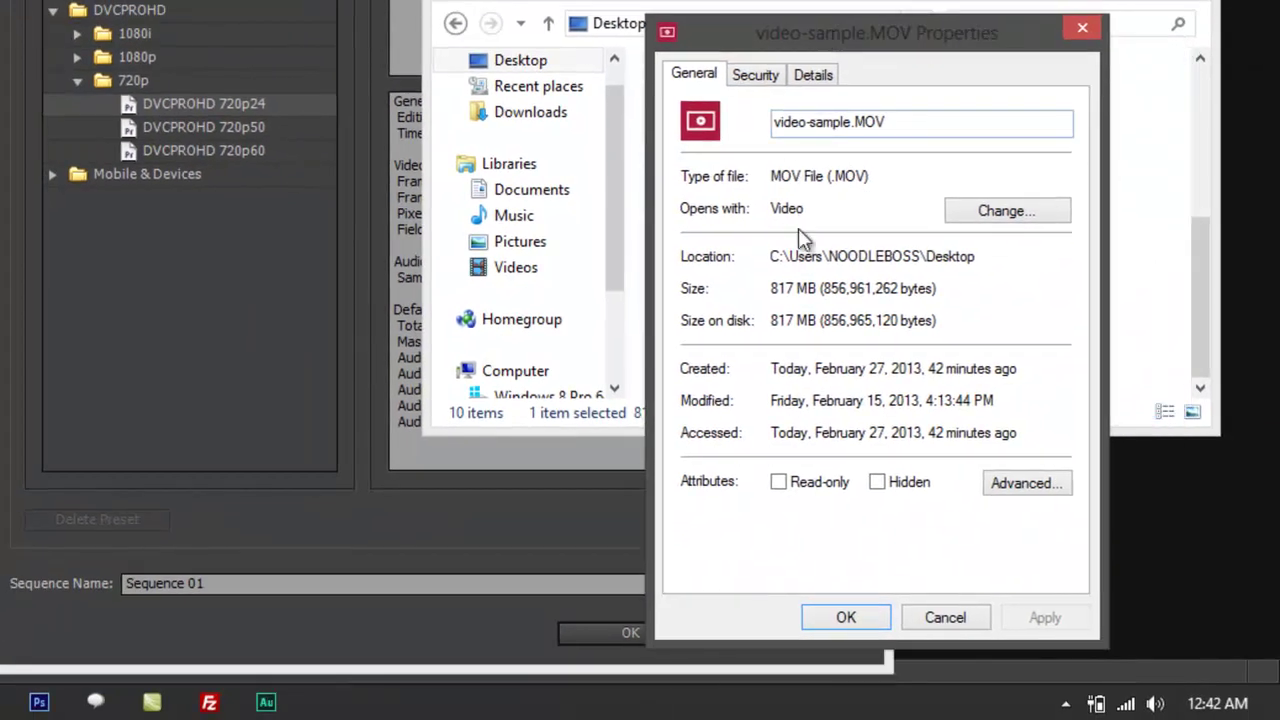
click(810, 80)
click(690, 80)
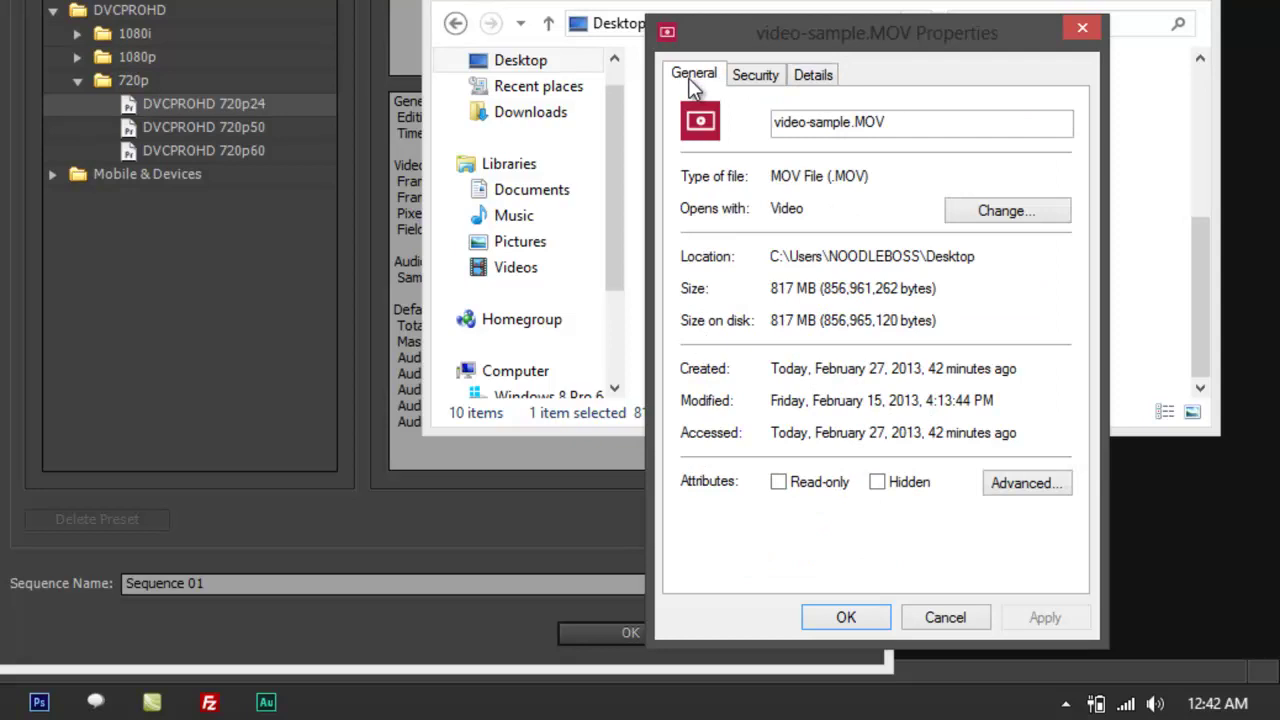
click(754, 77)
click(813, 75)
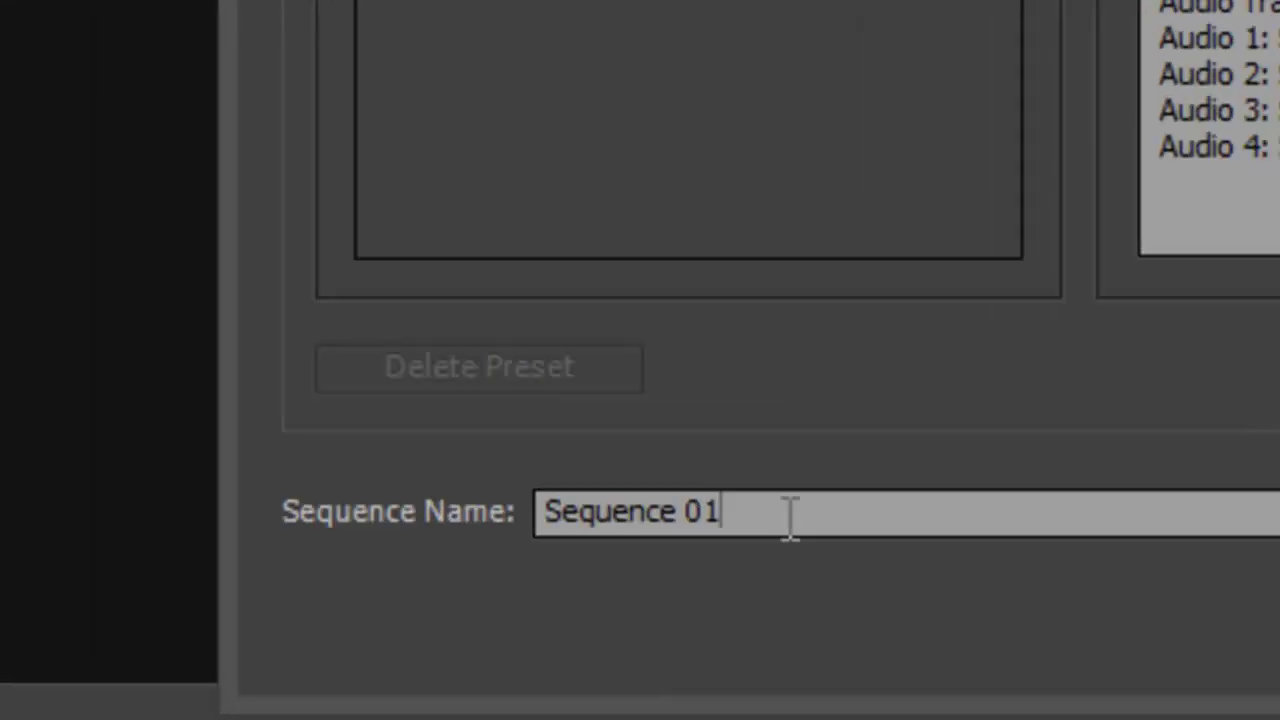
Name the new DVCPROHD 720p24 sequence audio-only
triple_click(486, 616)
text(audio-only)
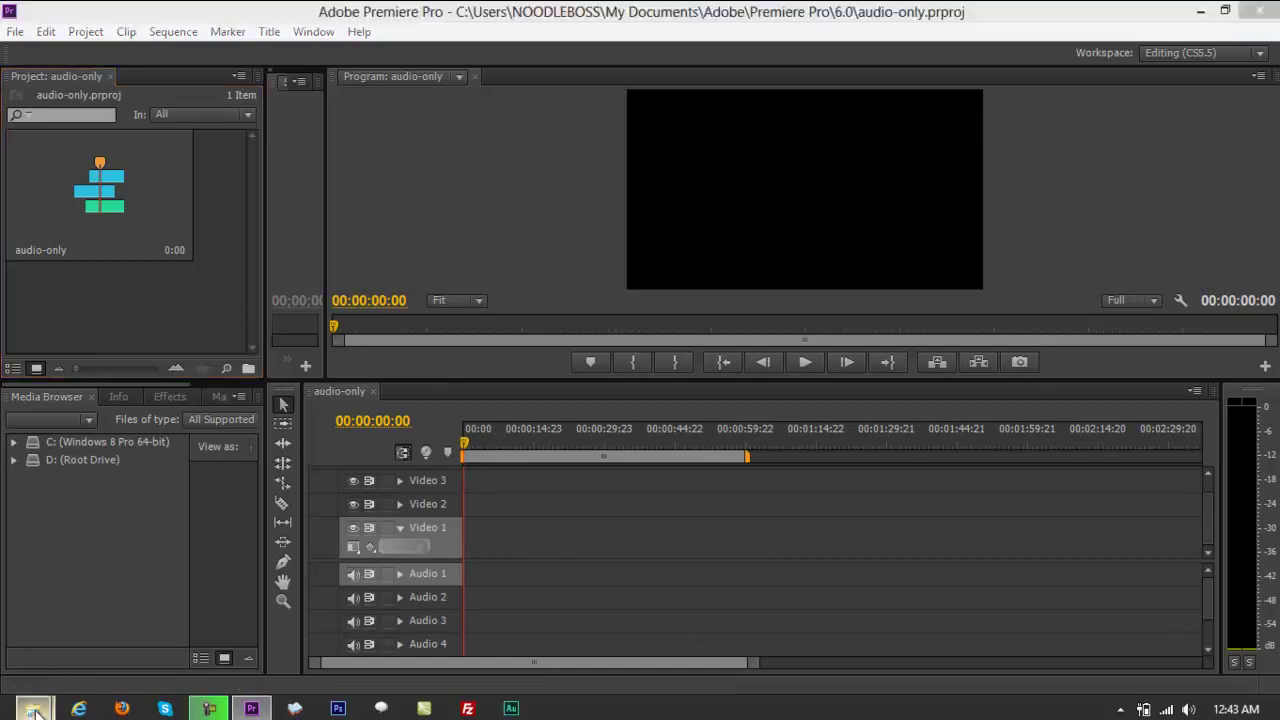
Drag video-sample.MOV from Explorer onto Video 1 and change the sequence settings to match the clip
mouse_move(32, 708)
click(112, 630)
drag(886, 490, 482, 546)
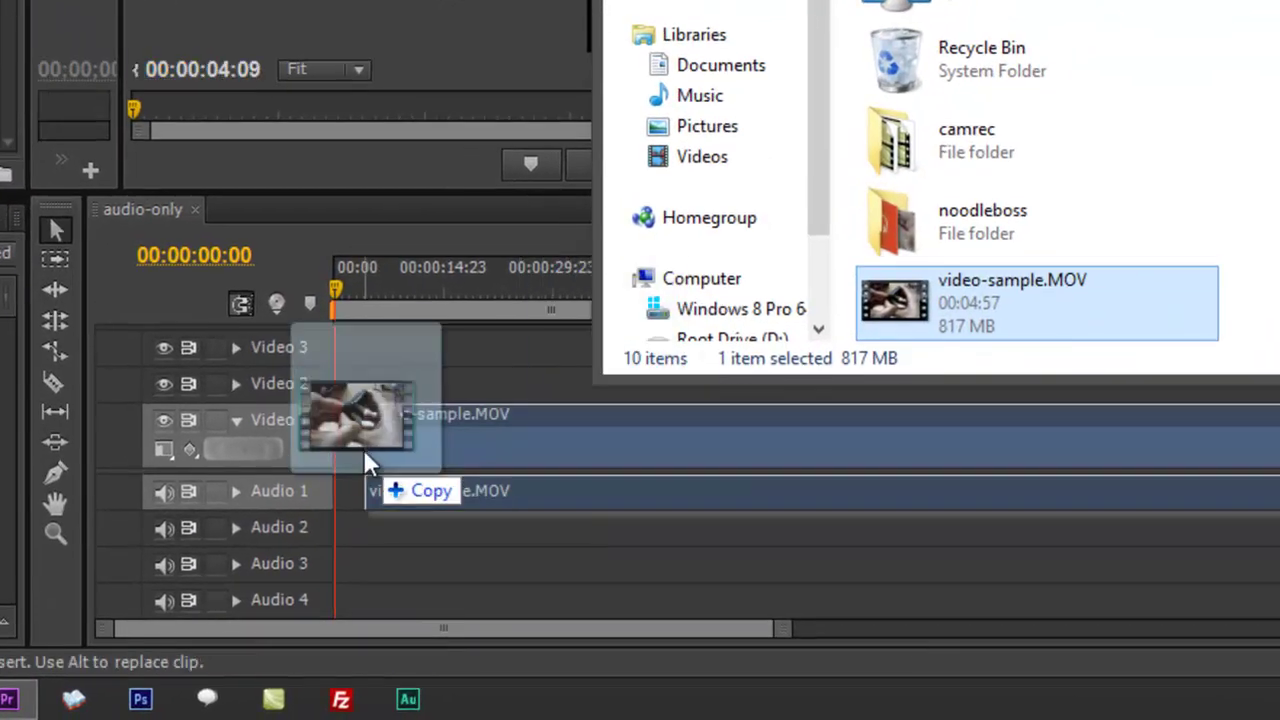
drag(363, 449, 339, 444)
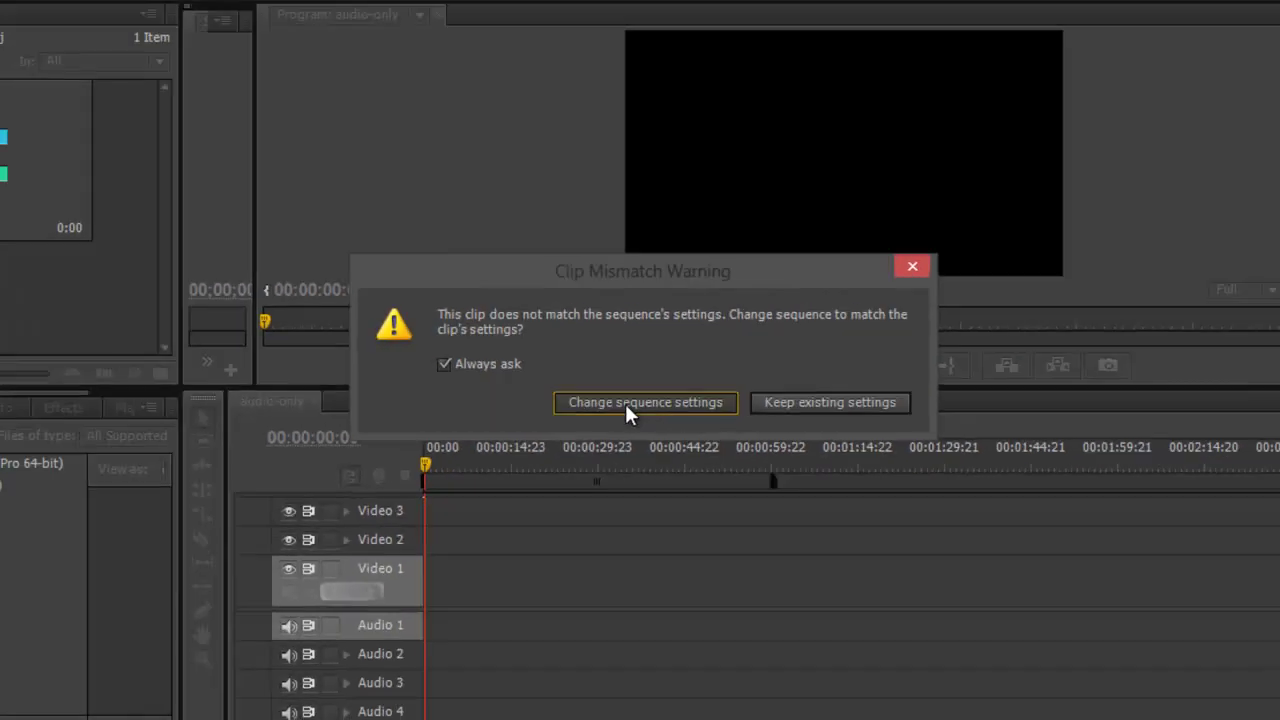
click(624, 401)
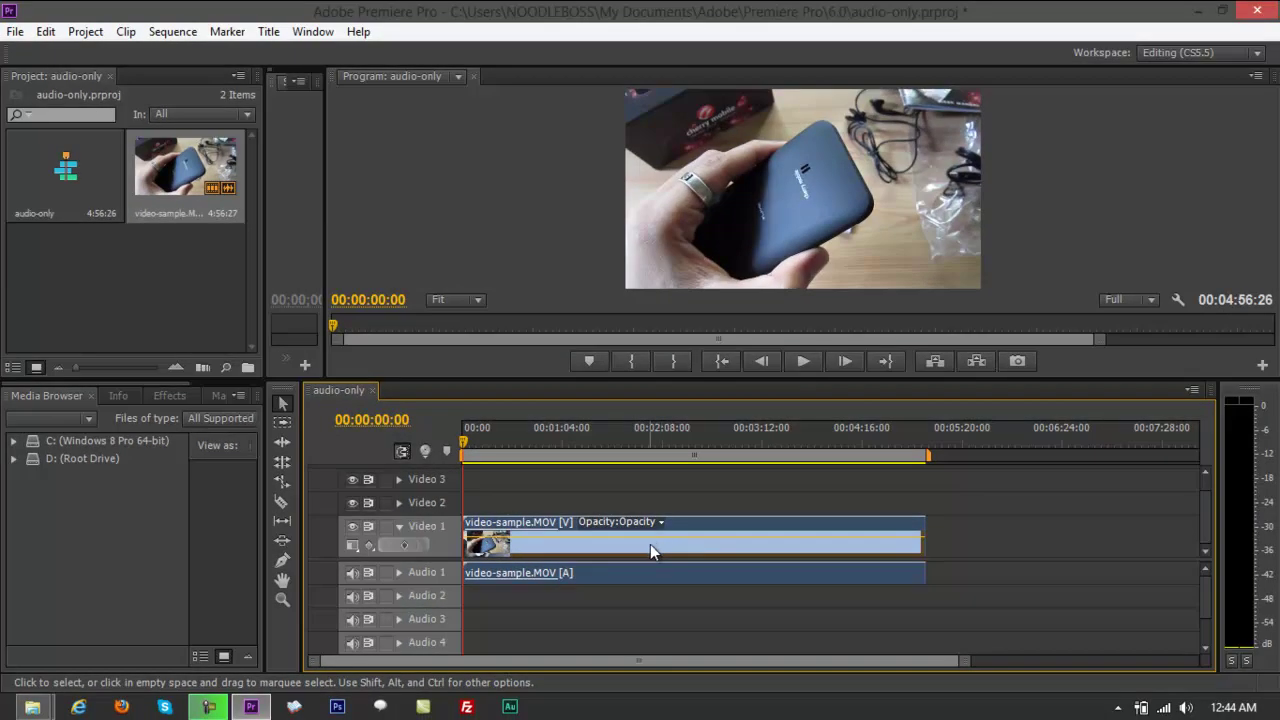
Unlink video-sample.MOV's audio from its video on the timeline
key(ctrl+a)
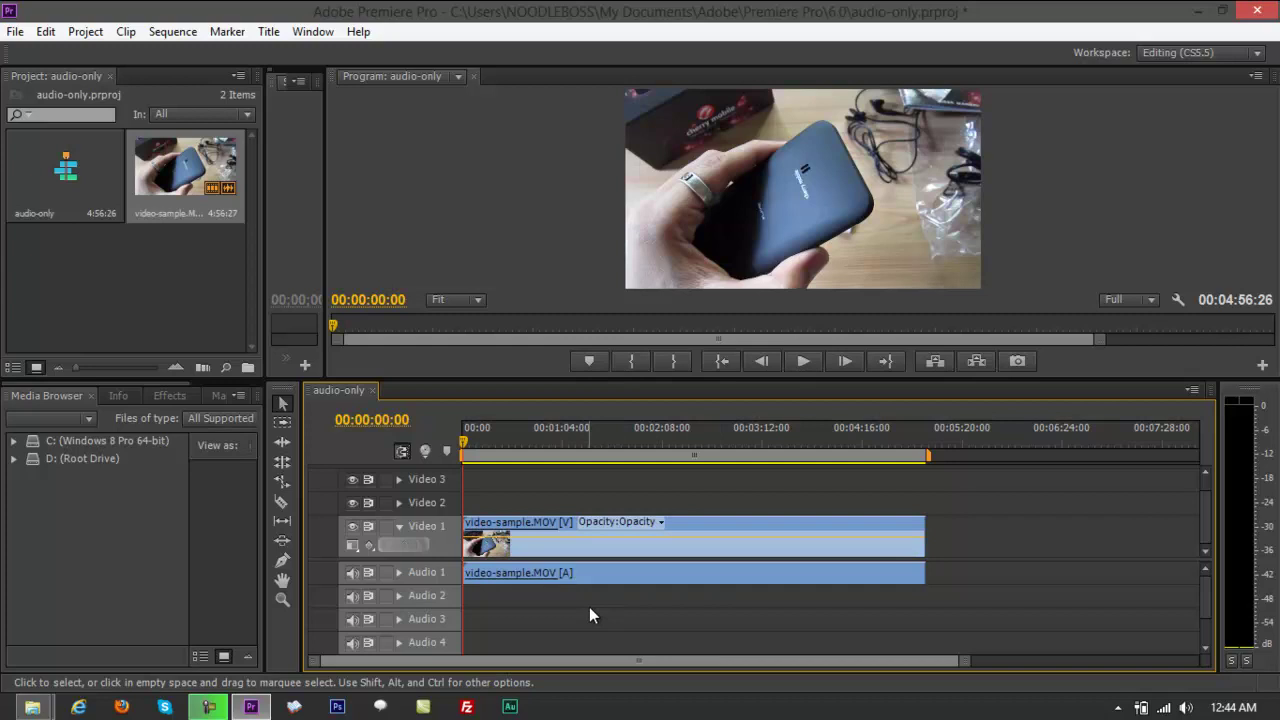
drag(545, 573, 515, 552)
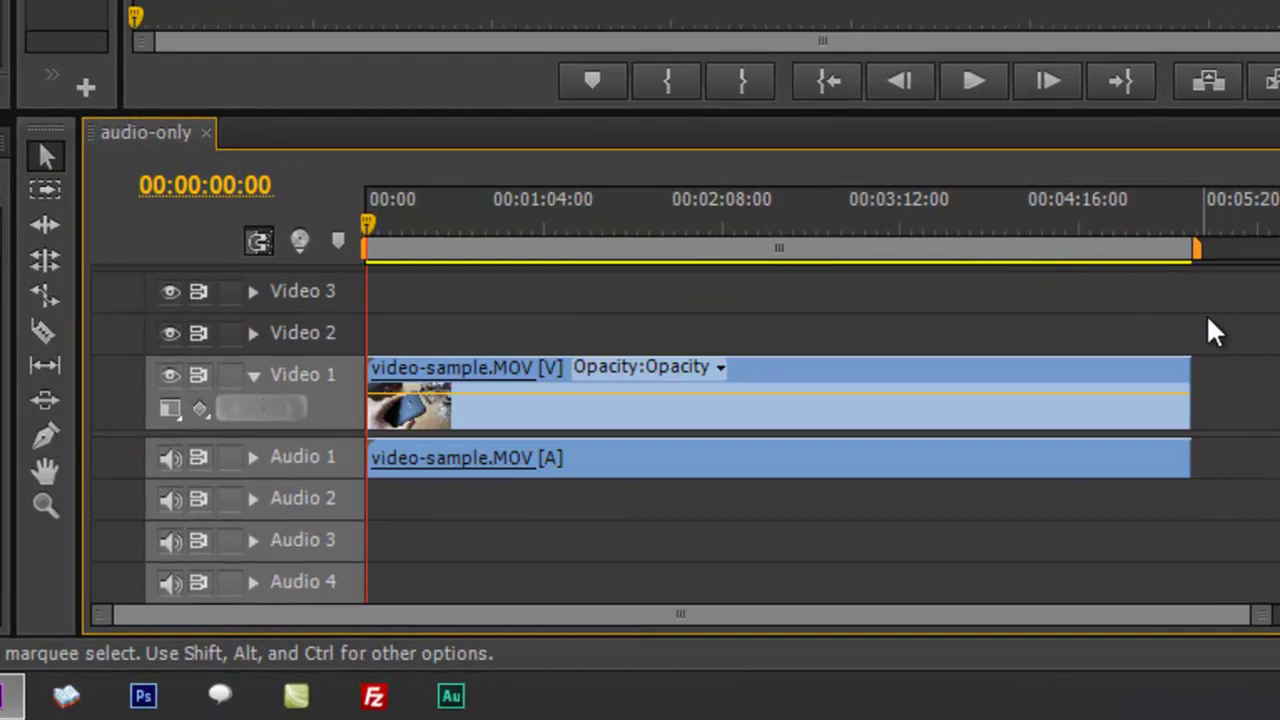
click(570, 434)
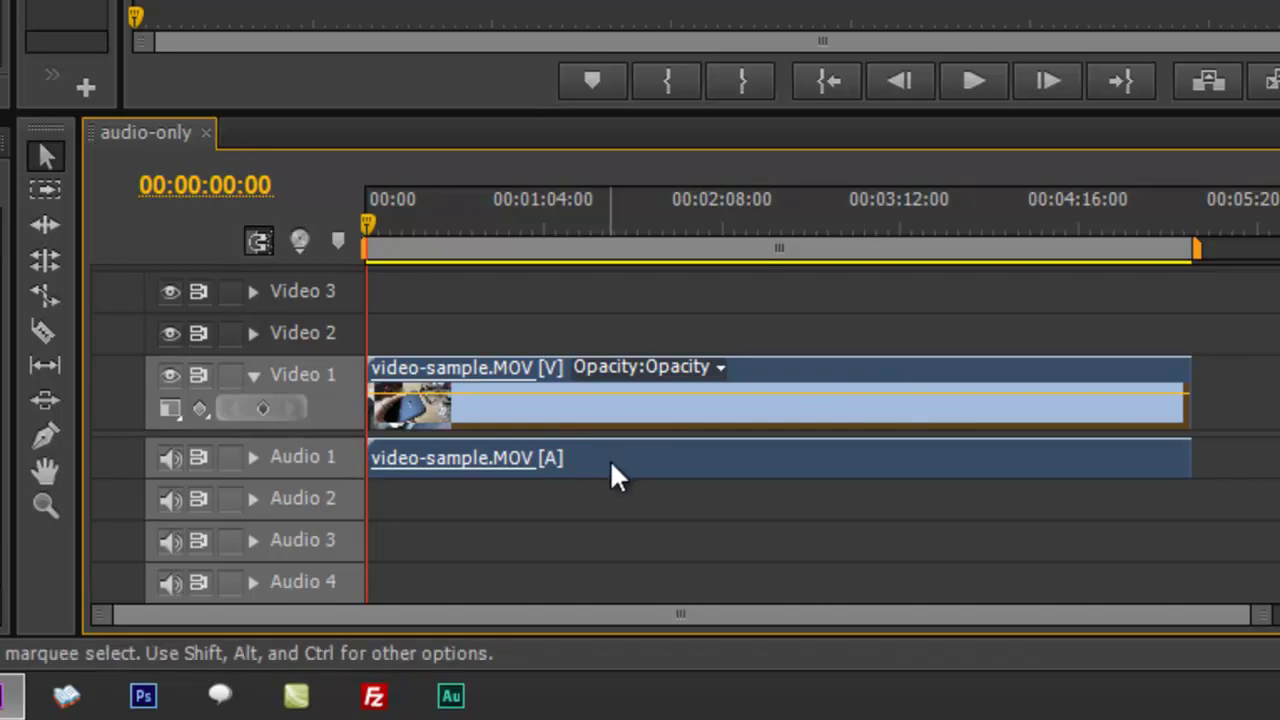
right_click(725, 412)
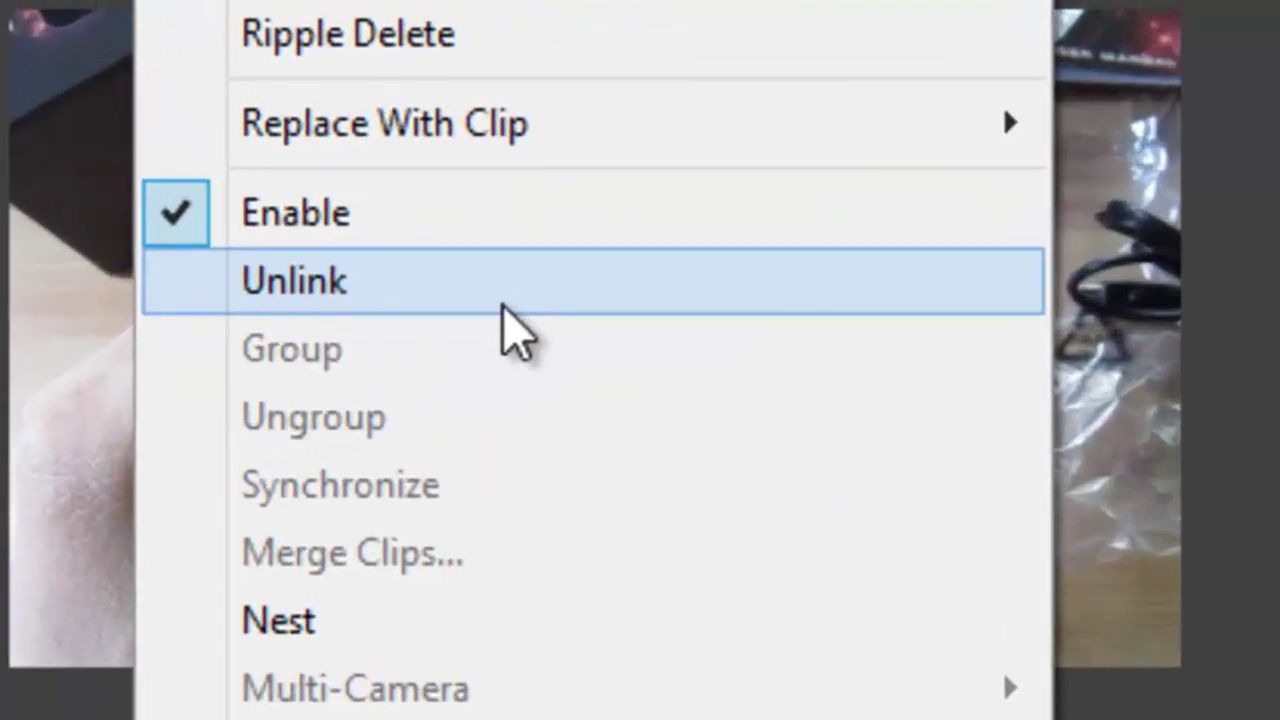
click(503, 306)
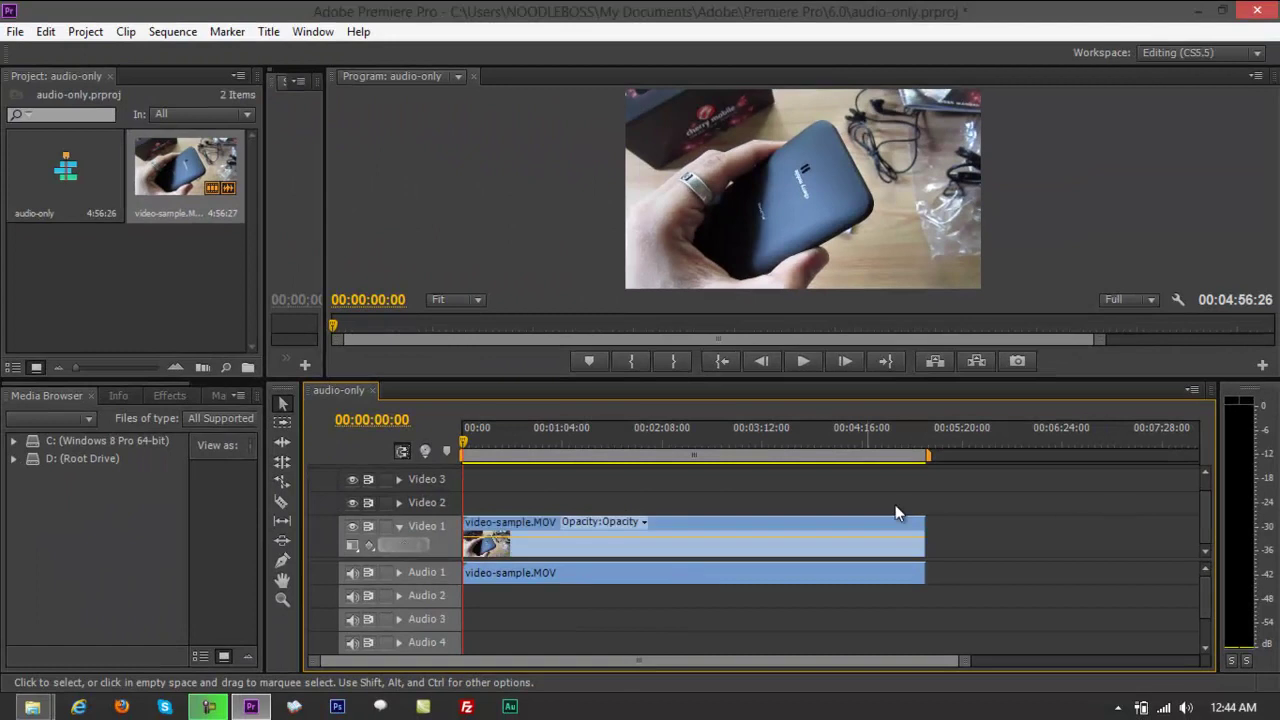
click(642, 528)
click(787, 545)
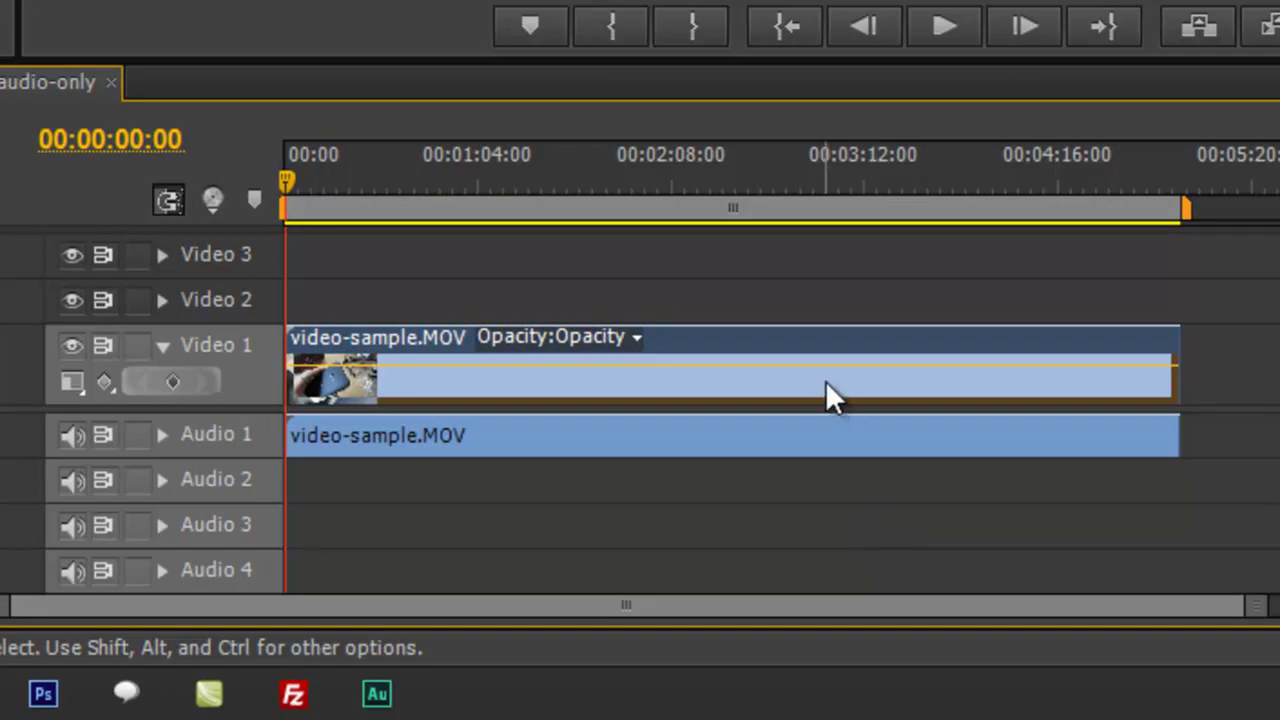
Delete the video clip from Video 1, keeping only the audio on Audio 1
click(1114, 383)
click(1113, 380)
click(161, 434)
click(420, 440)
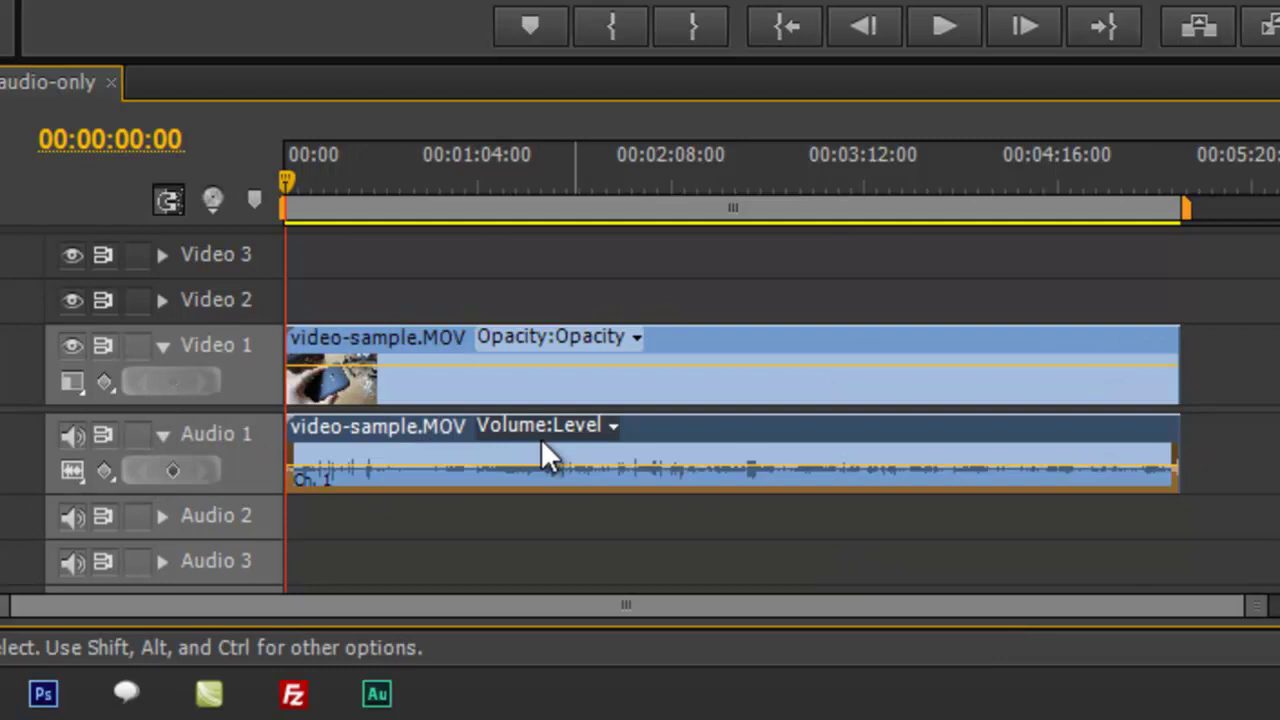
key(ctrl+shift+a)
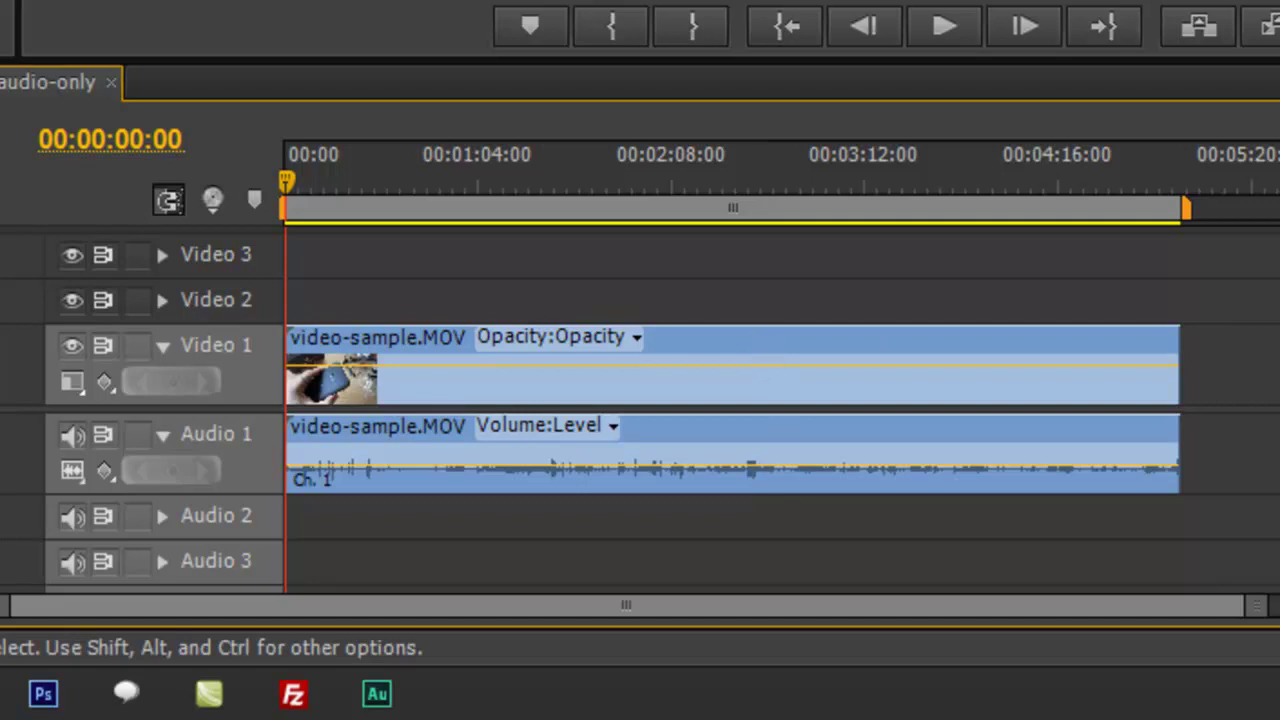
click(680, 392)
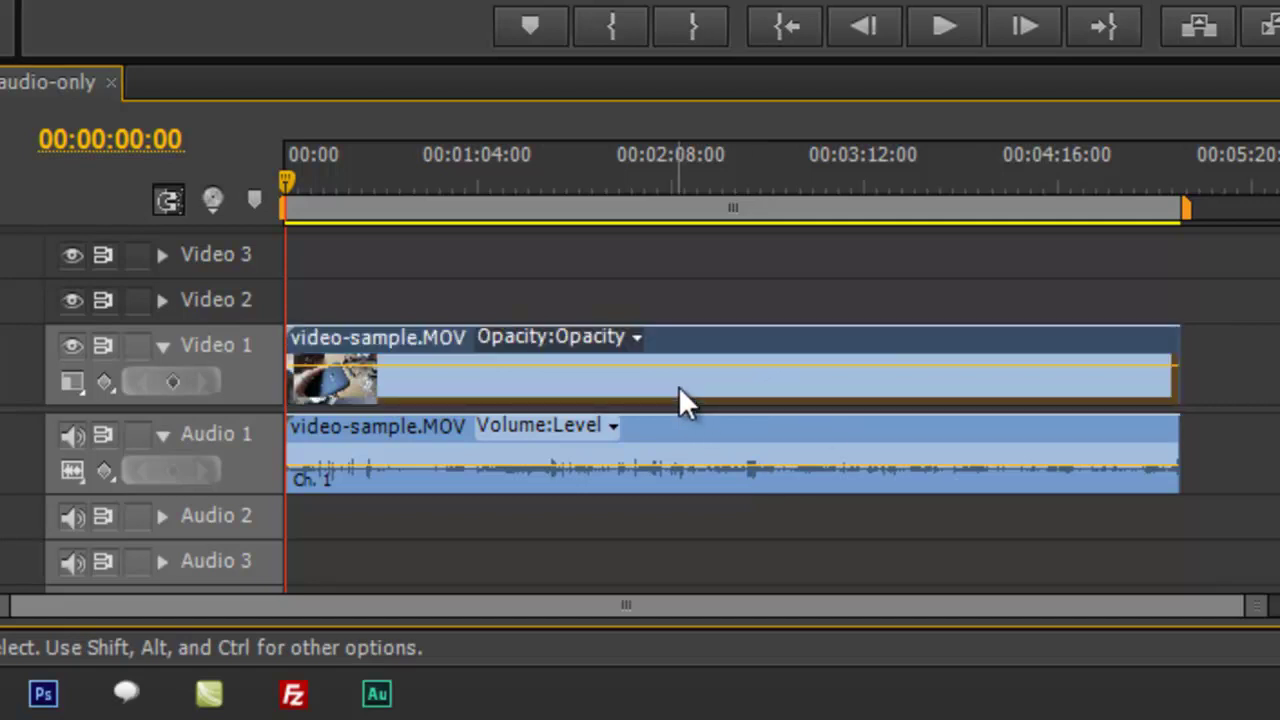
key(Delete)
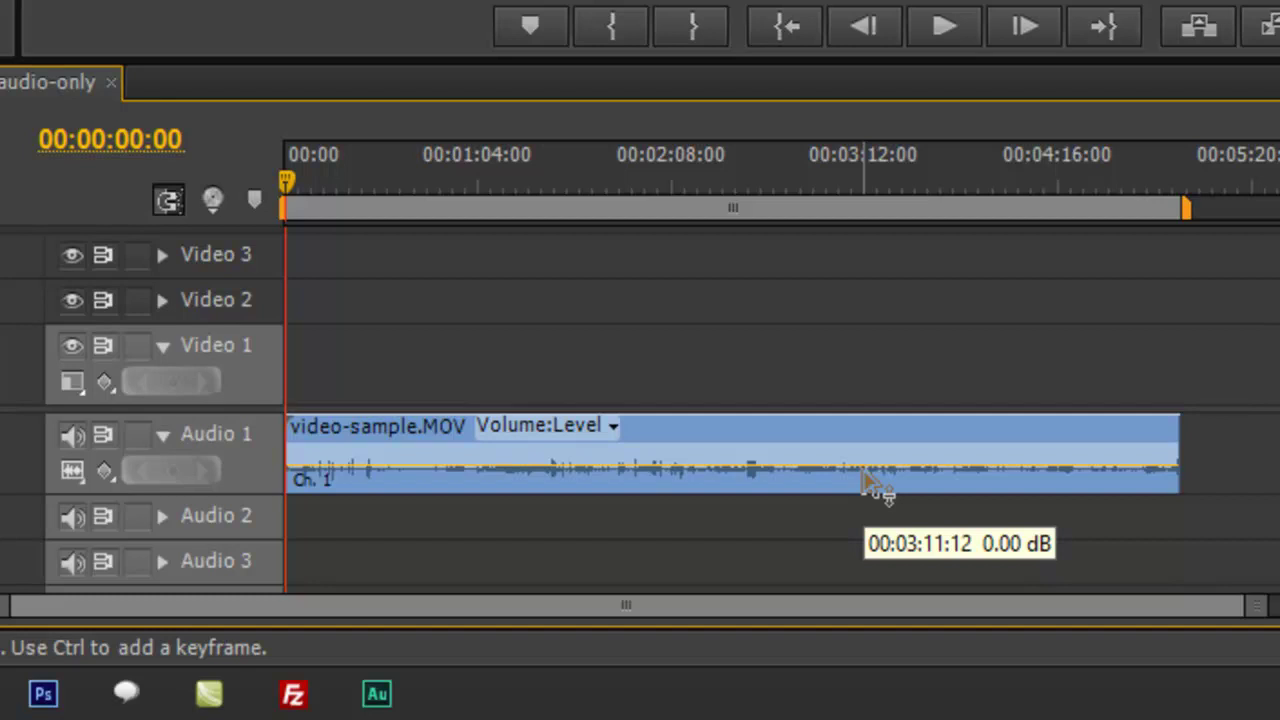
Restore the deleted video clip and drag its opacity down to 0
key(ctrl+z)
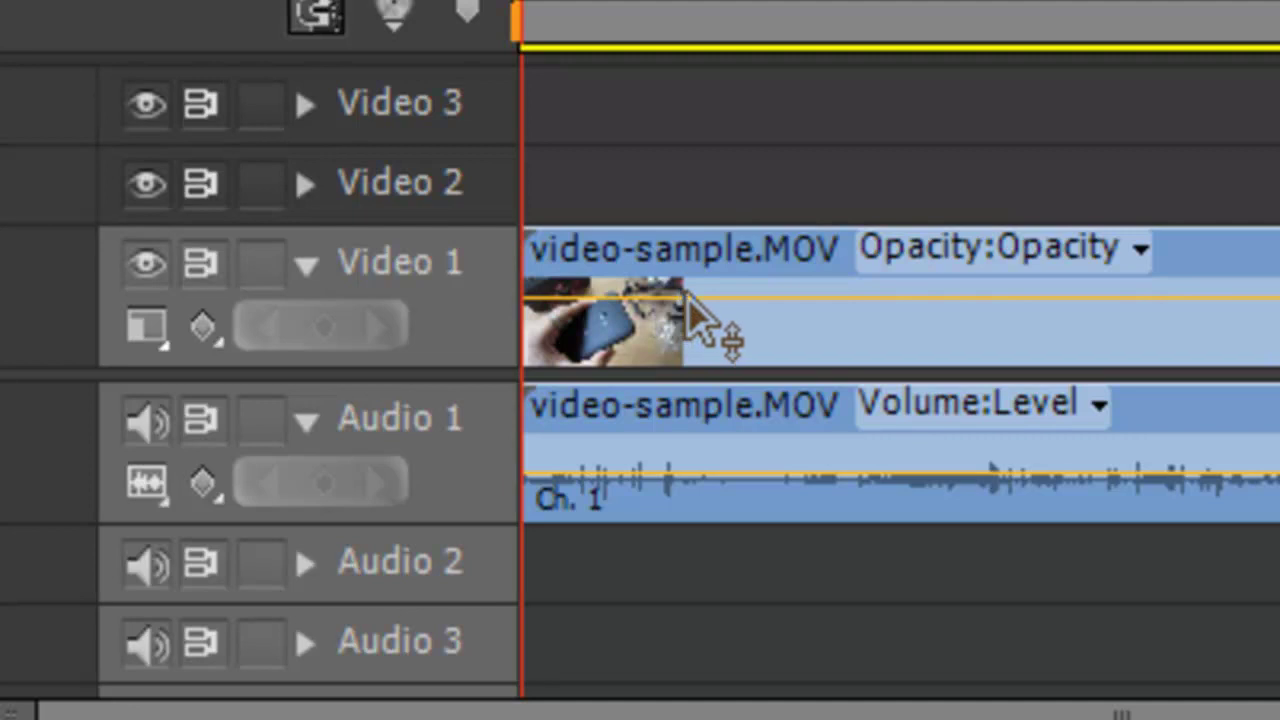
drag(689, 299, 682, 356)
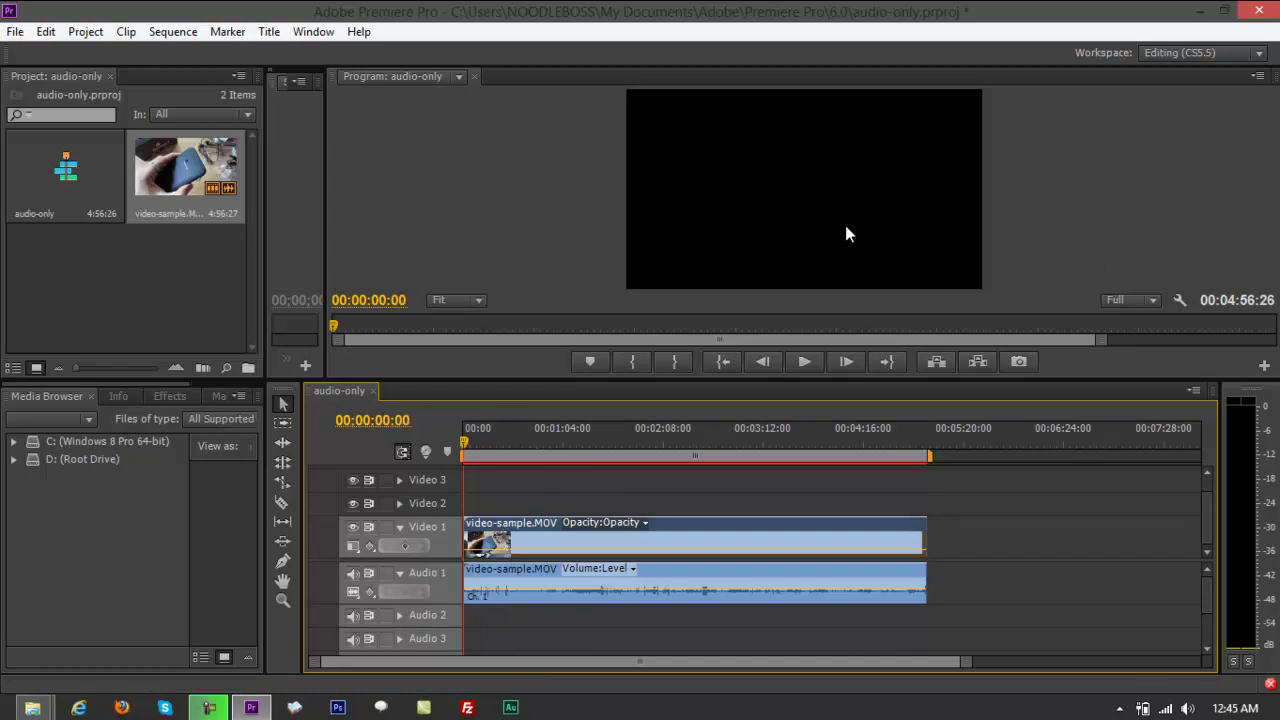
Undo the zero opacity, then try Export Media with Export Video off and close it
key(ctrl+z)
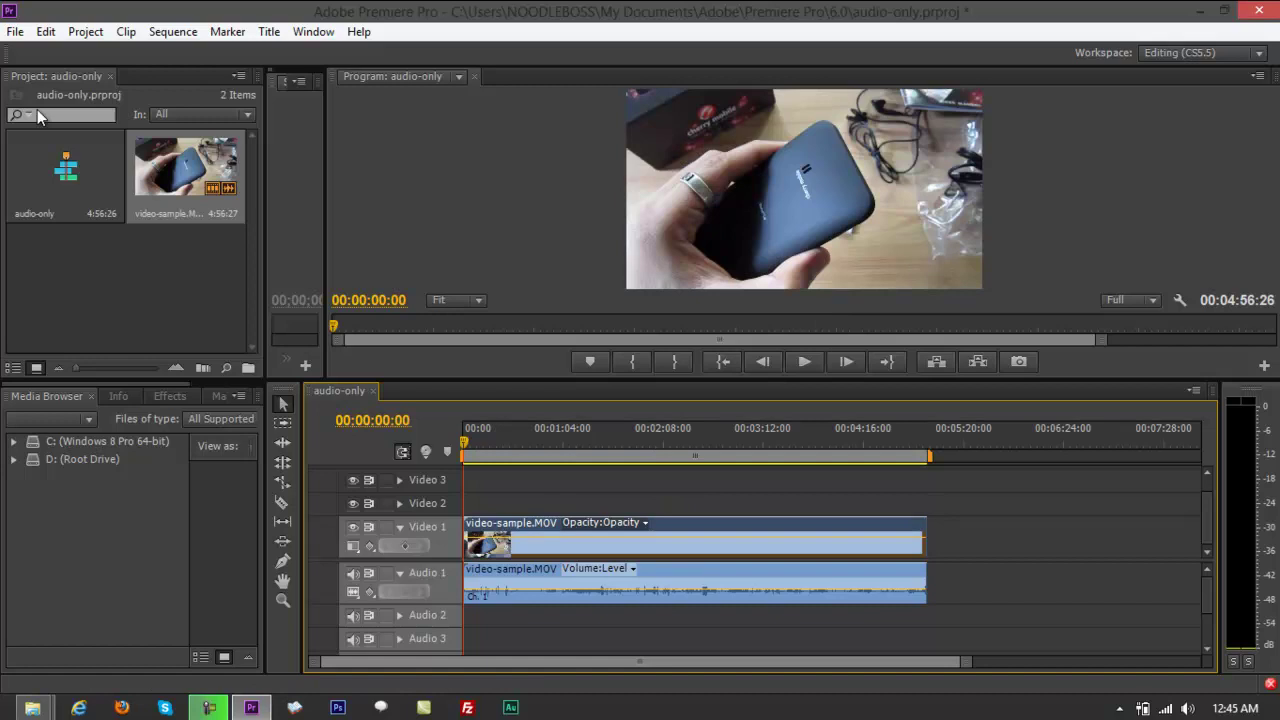
click(15, 31)
mouse_move(107, 472)
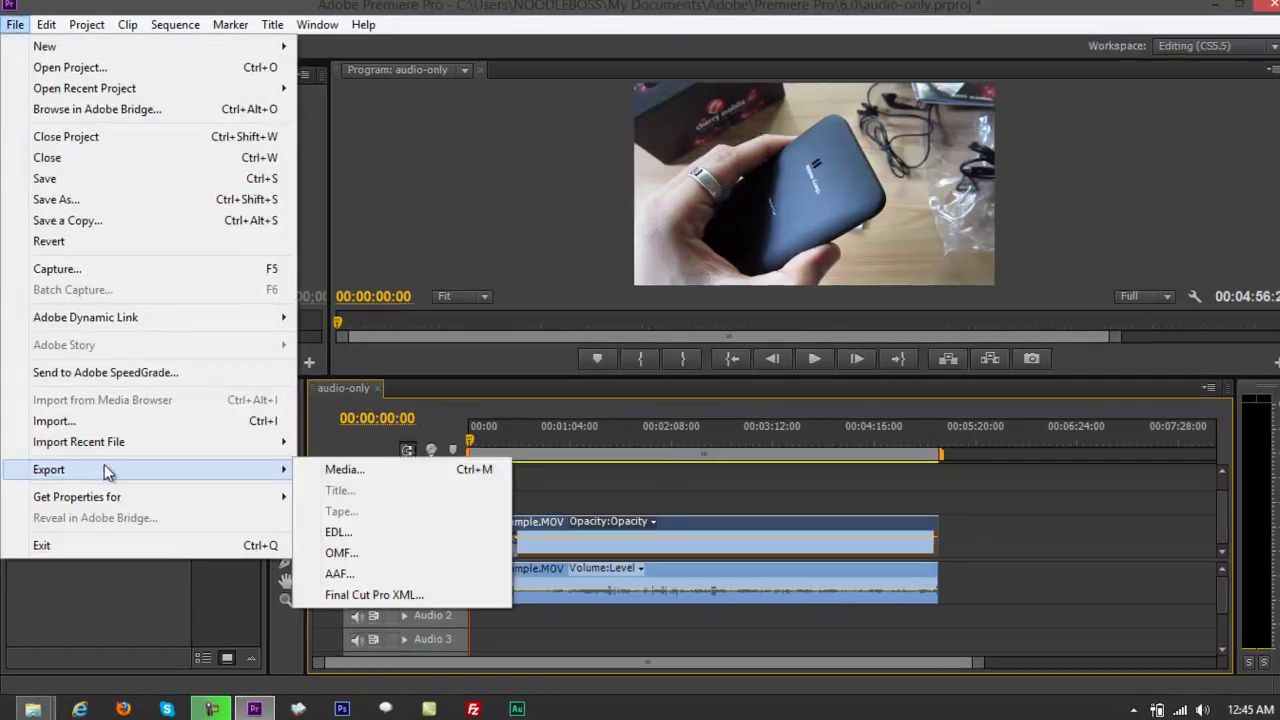
click(402, 474)
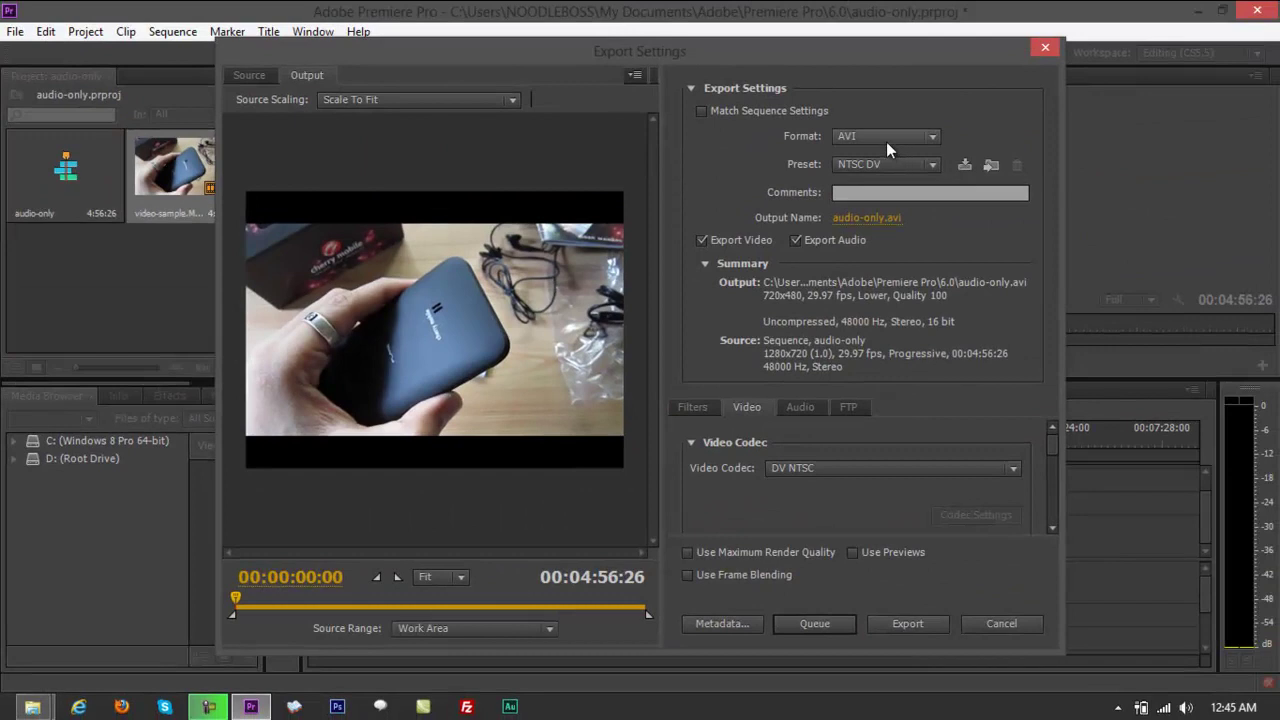
click(701, 241)
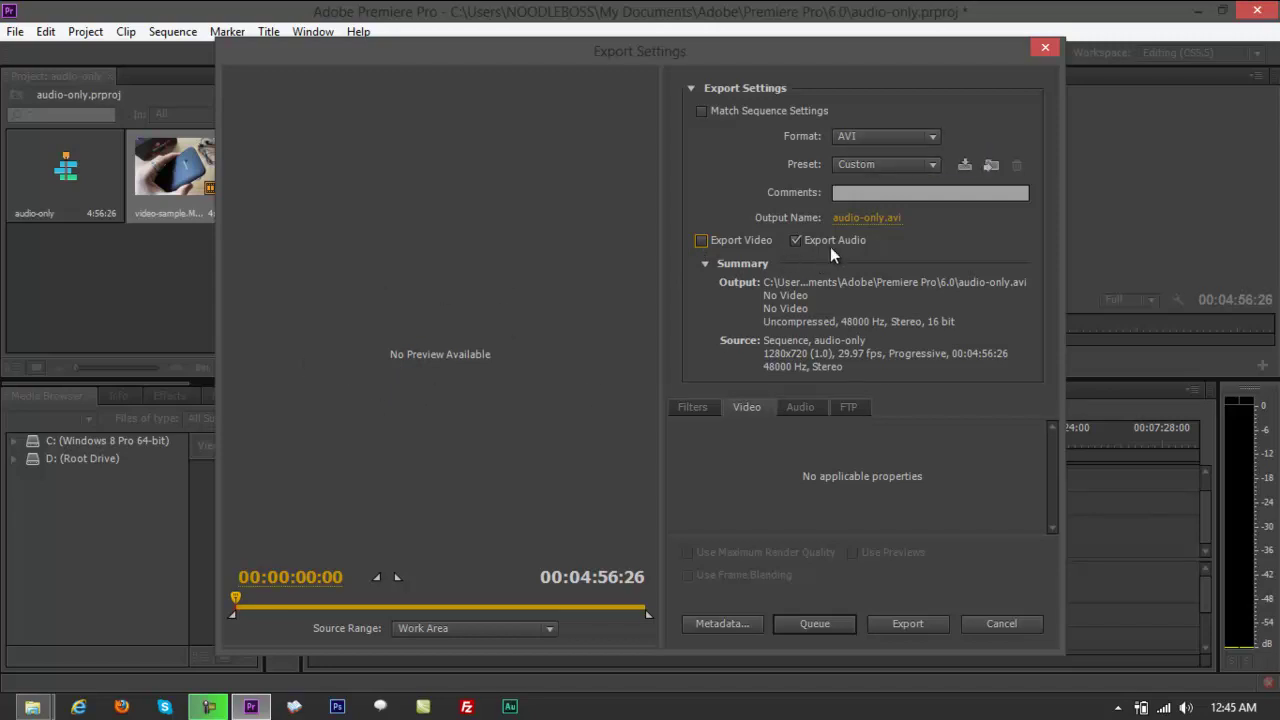
click(1047, 49)
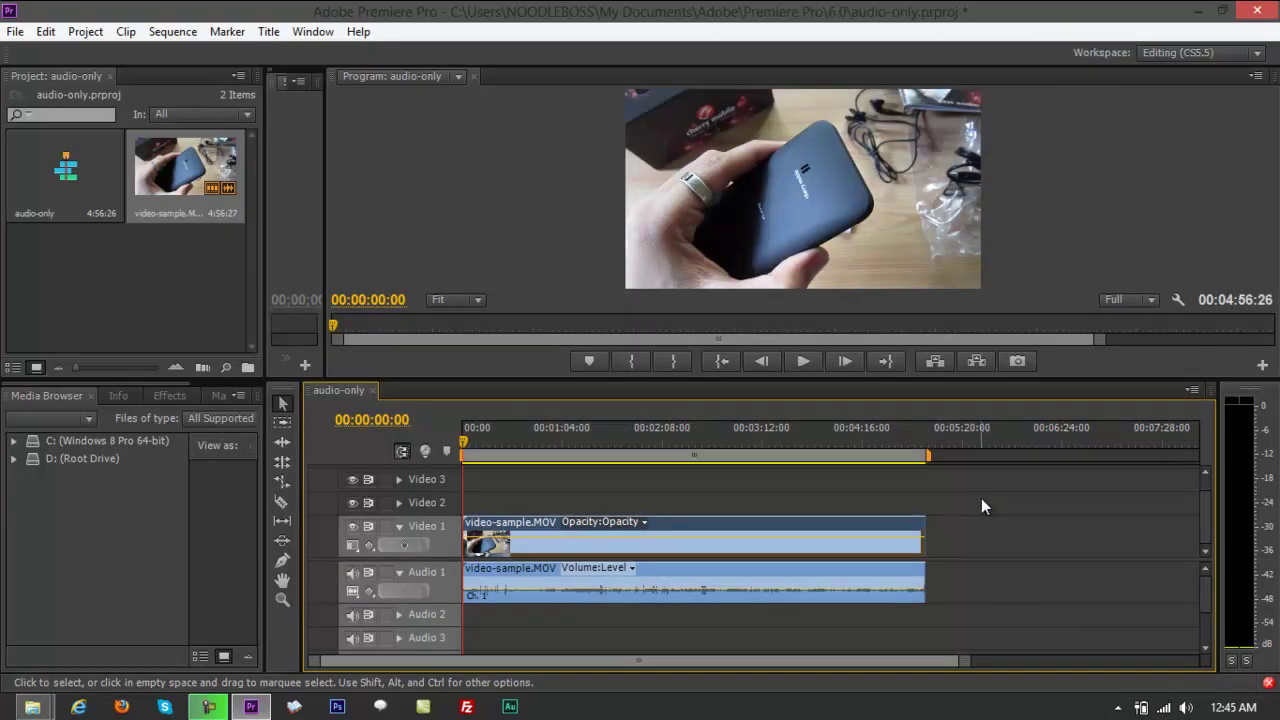
click(700, 593)
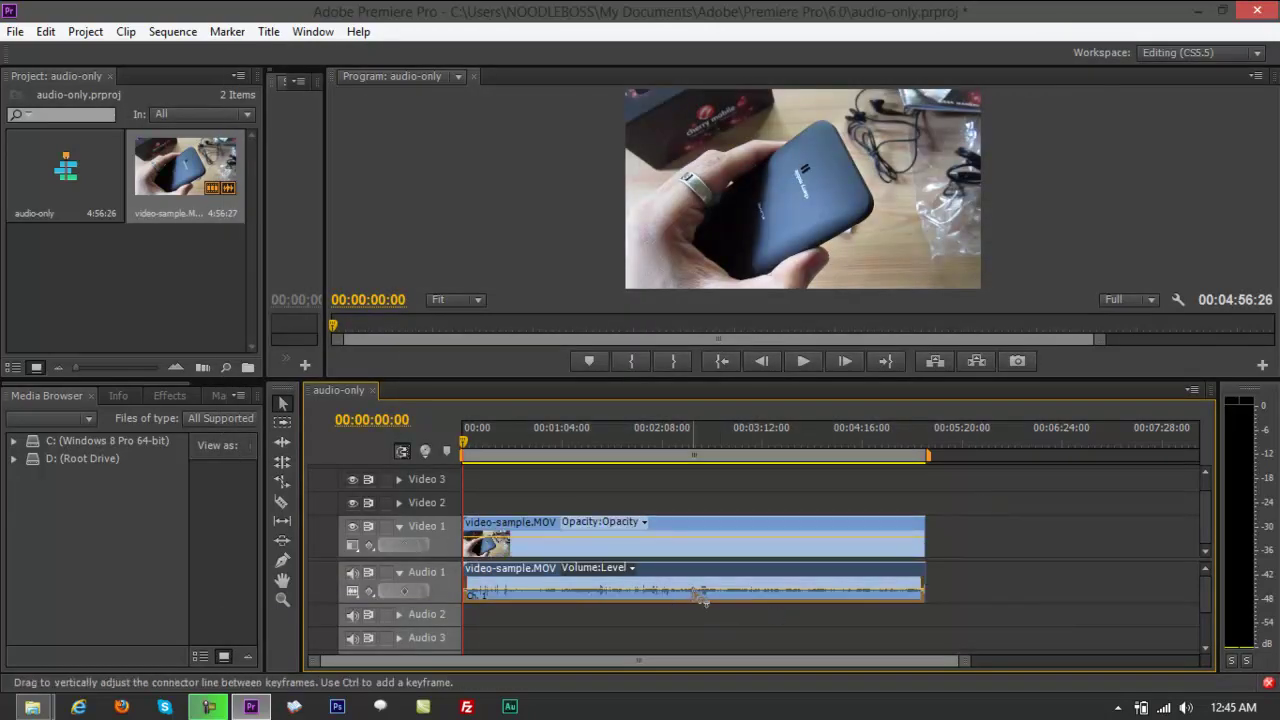
click(700, 537)
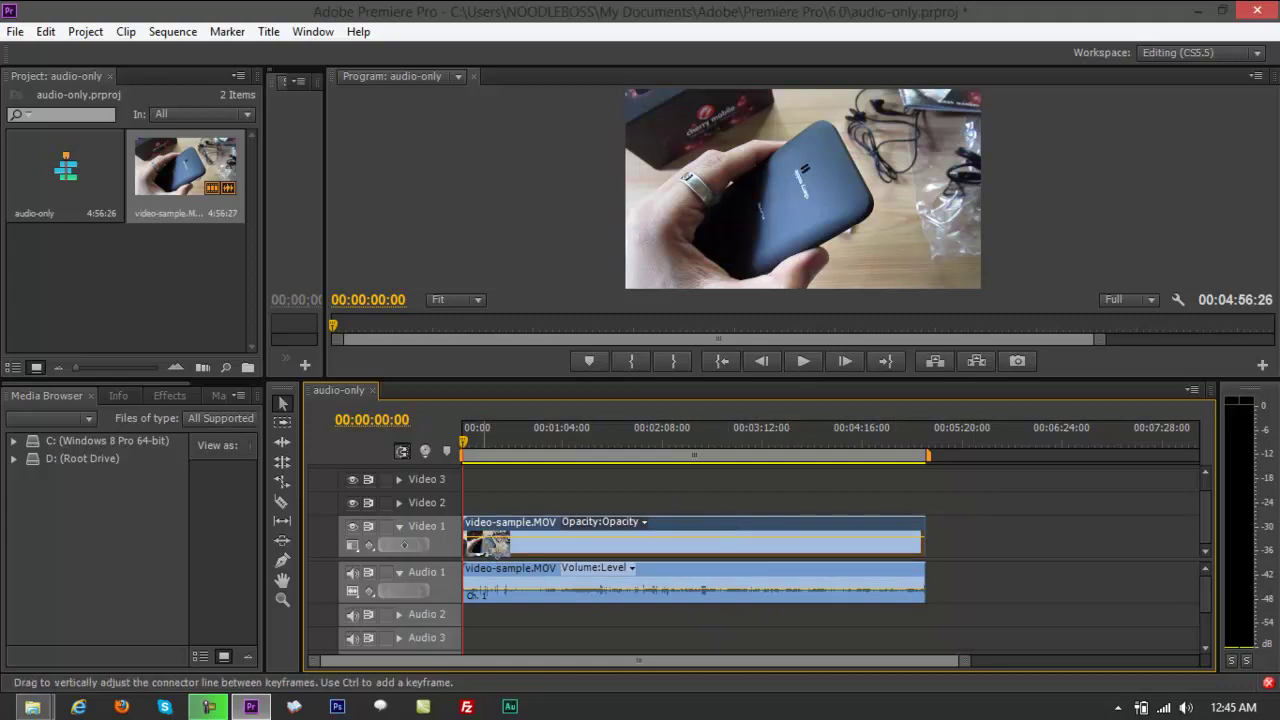
mouse_move(487, 548)
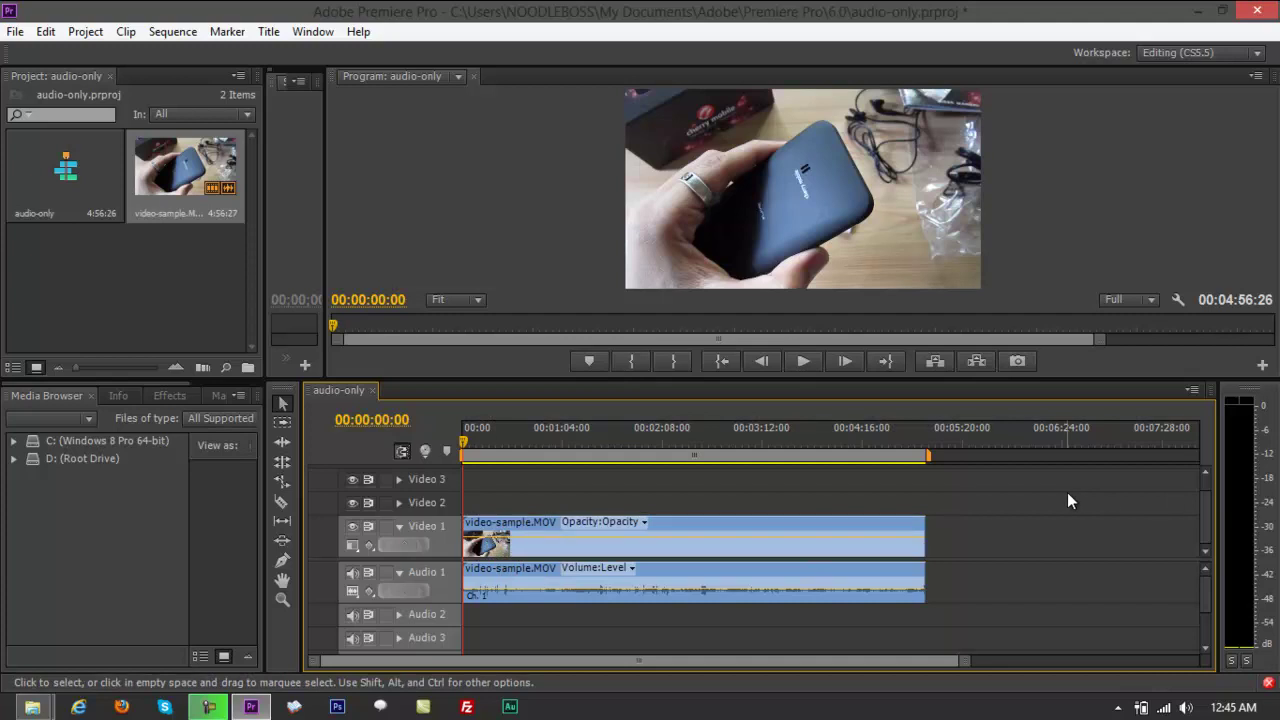
Reopen the sequence's Export Settings with Export Video unchecked and view the Format list
click(15, 31)
mouse_move(90, 472)
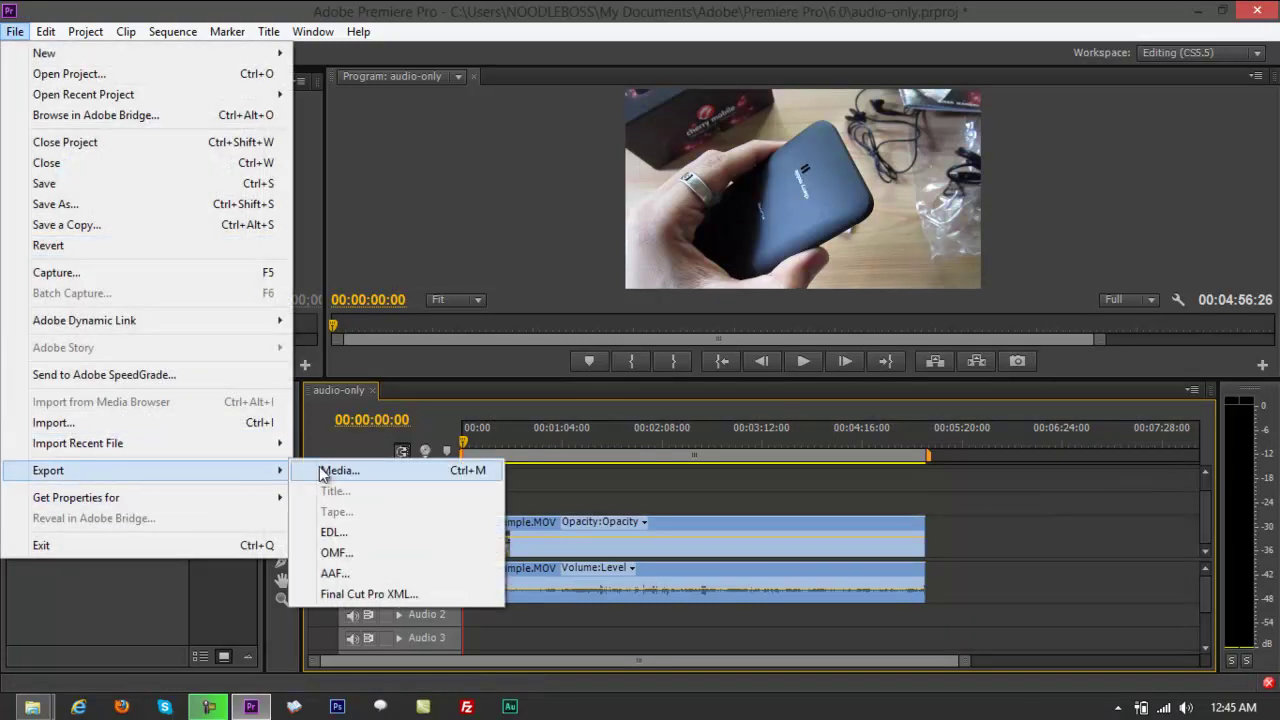
click(335, 472)
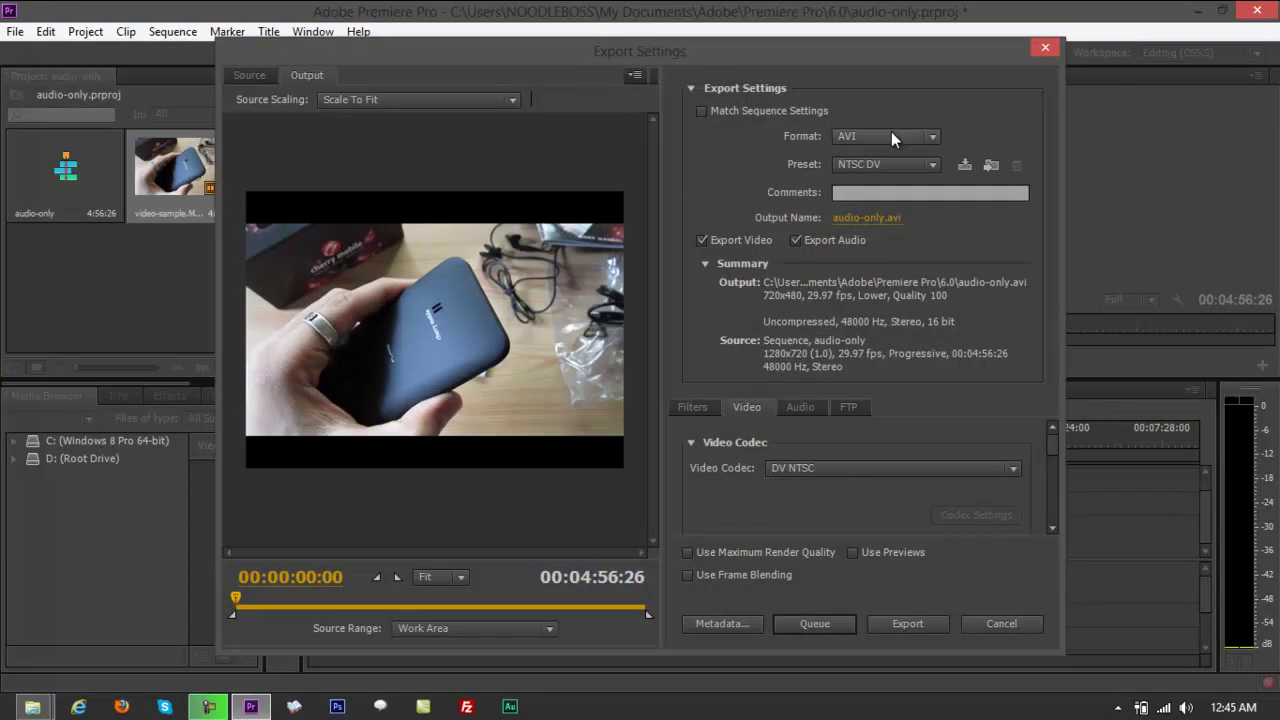
click(701, 241)
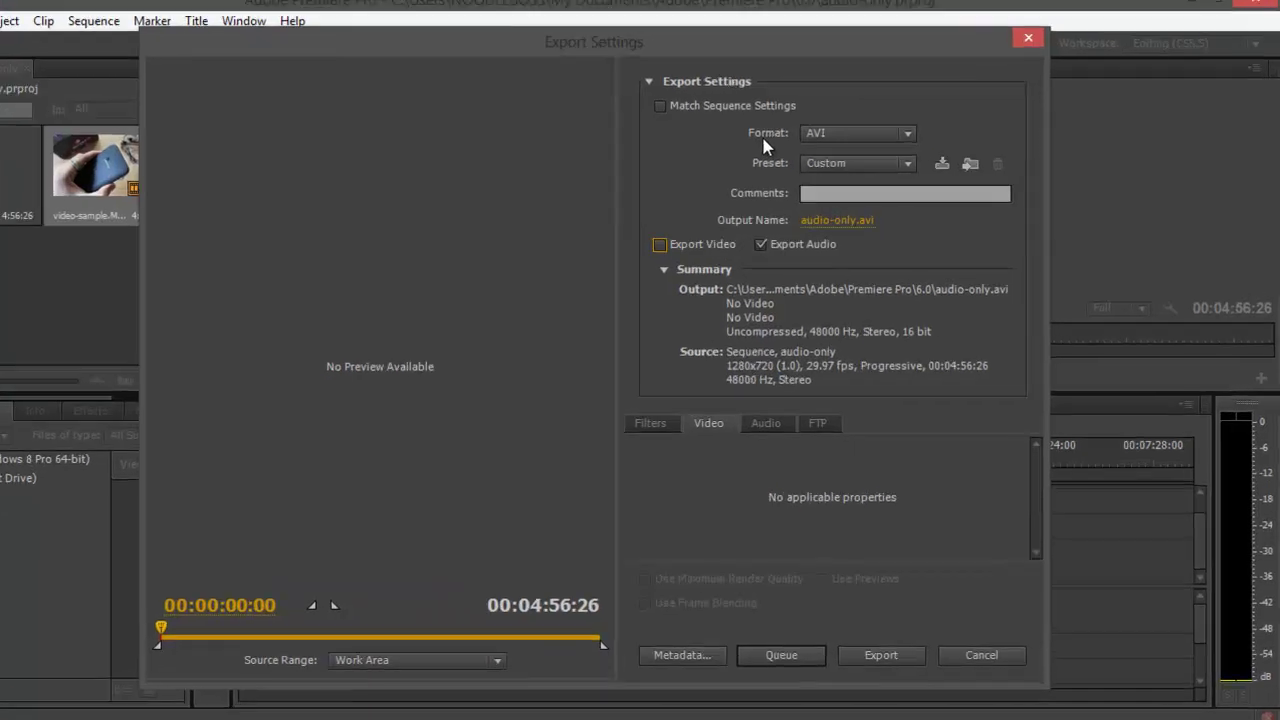
click(851, 137)
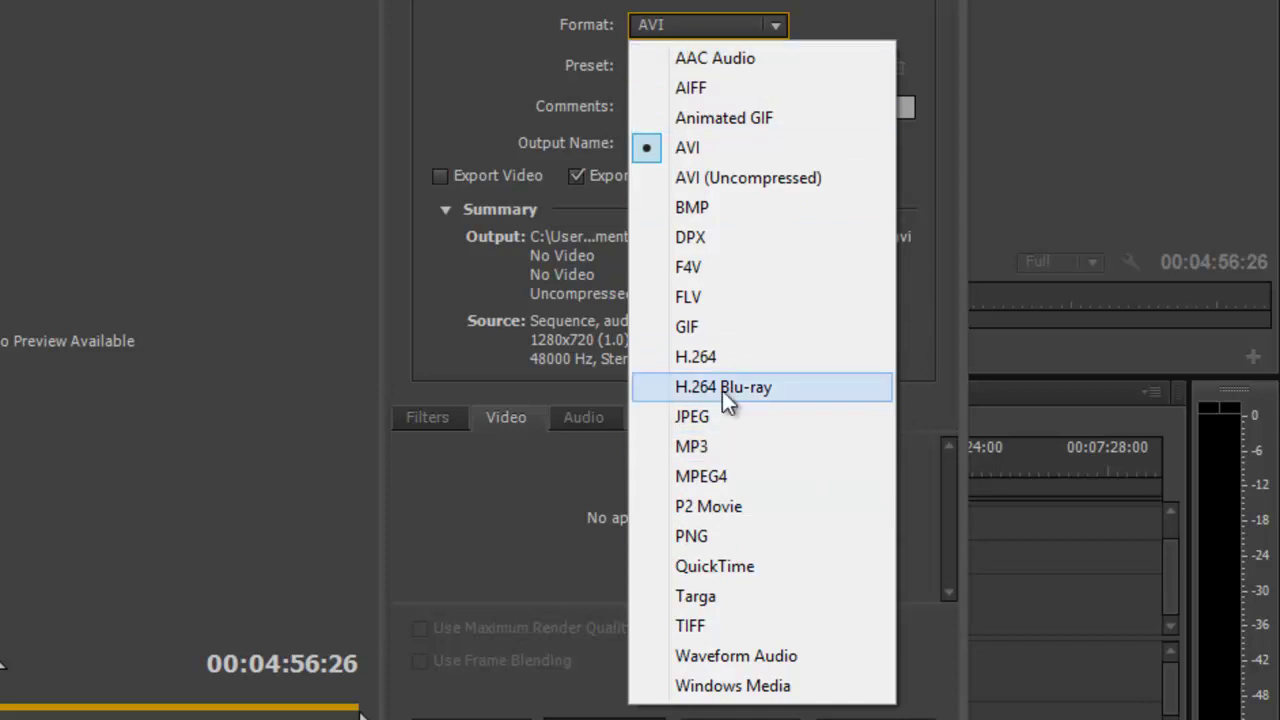
Set the export format to MP3 with the MP3 128kbps preset
click(721, 449)
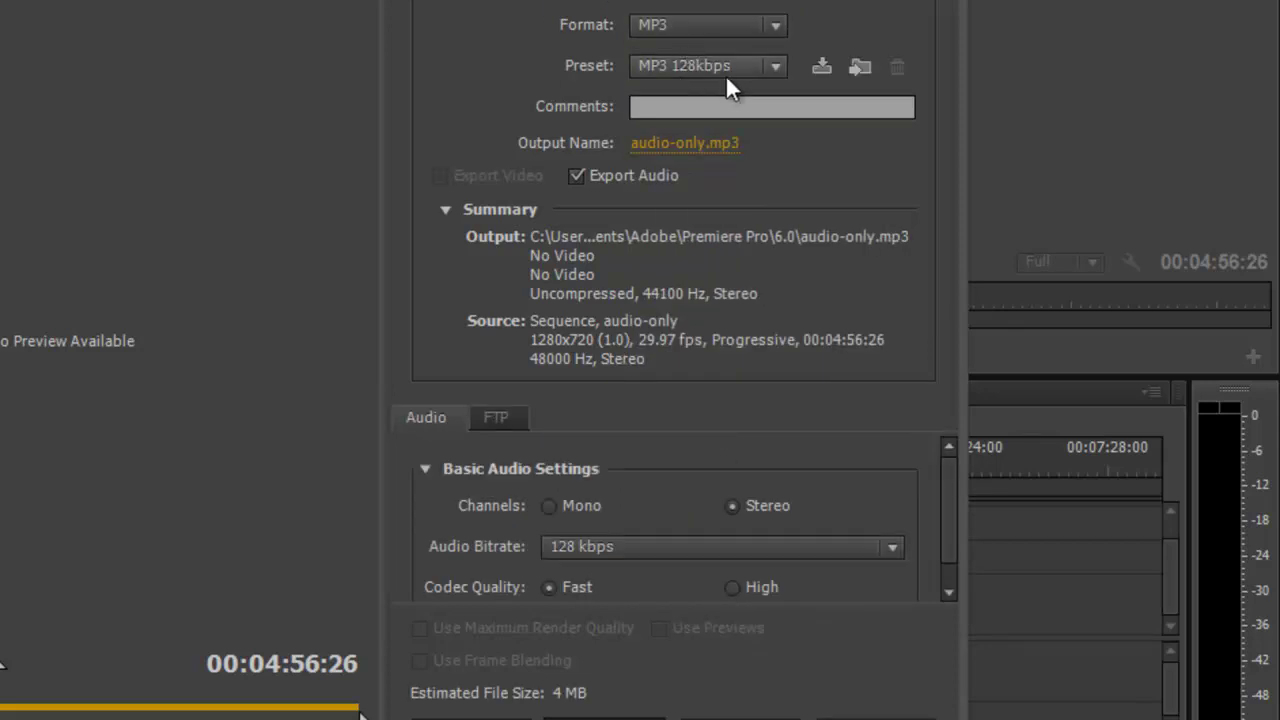
click(699, 74)
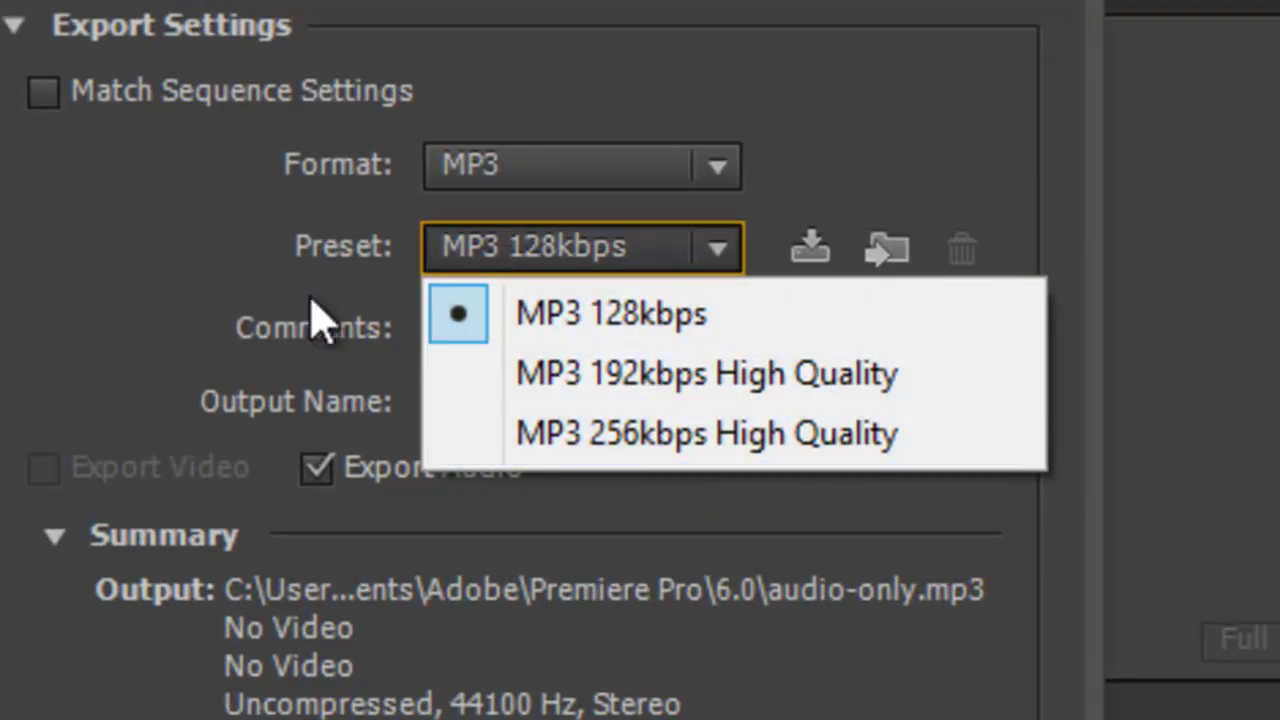
click(115, 278)
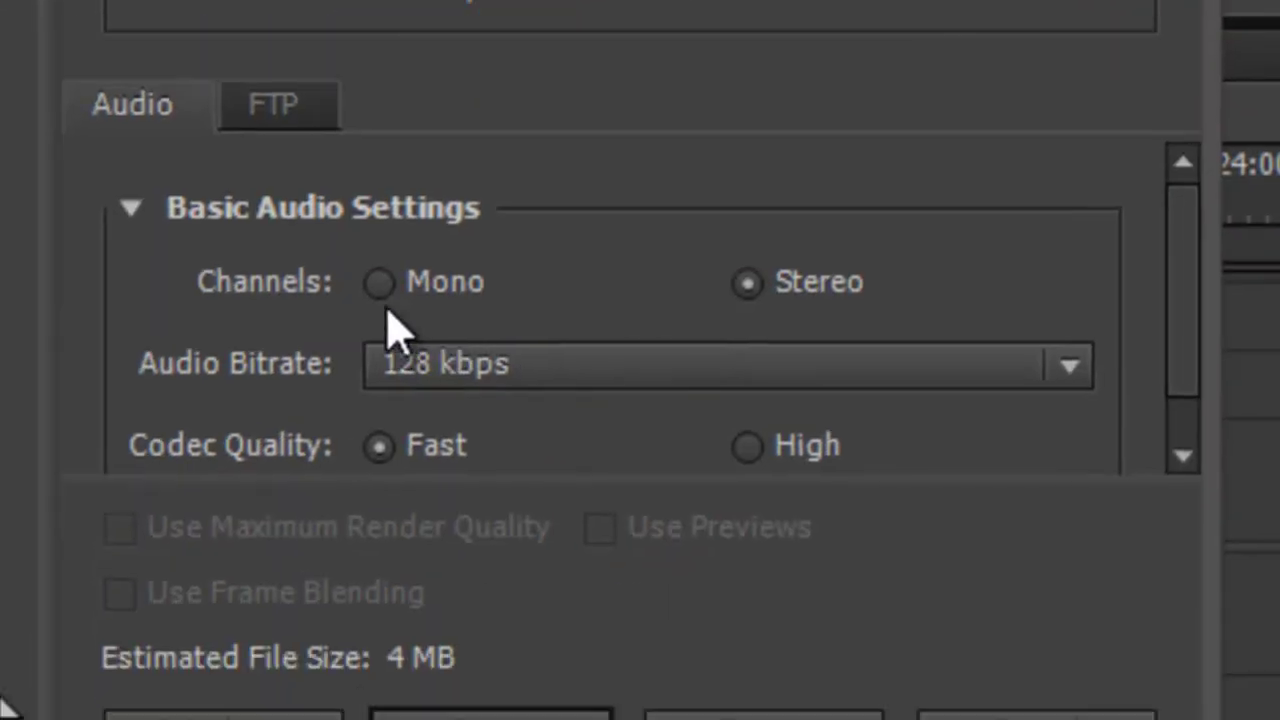
Try Mono/Stereo and High/Fast quality, then reapply the MP3 128kbps preset
click(383, 290)
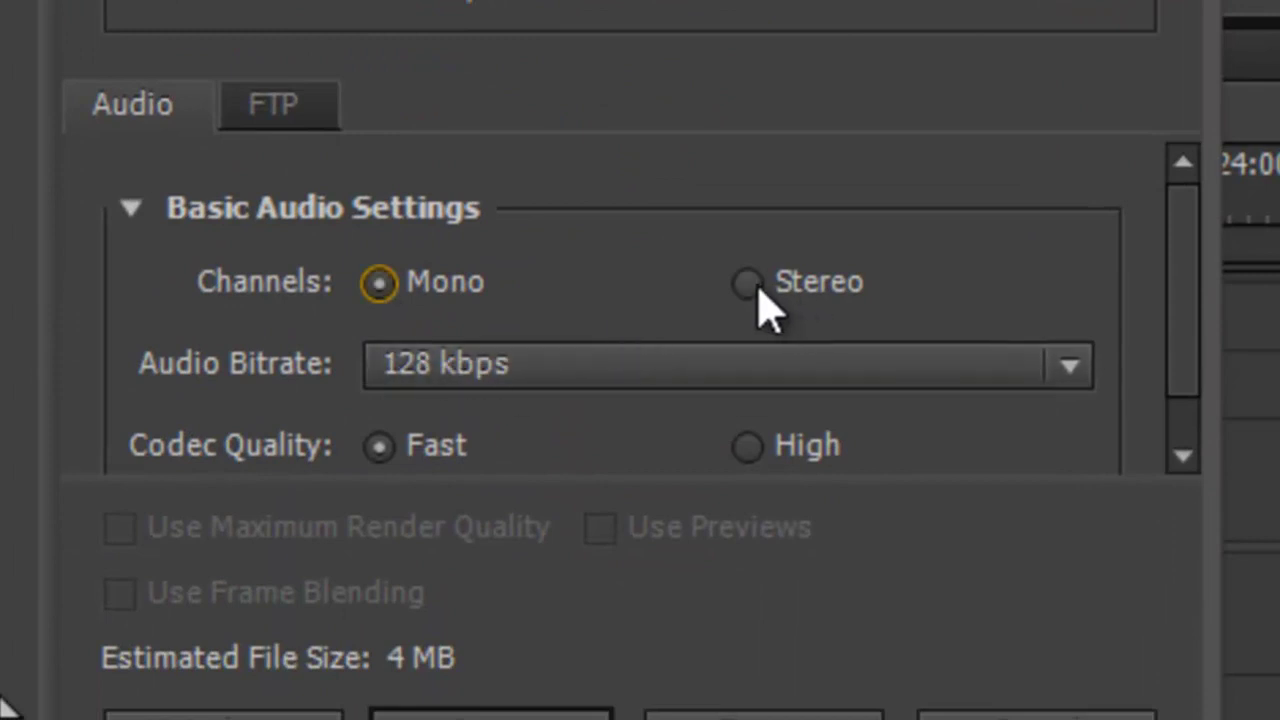
click(755, 295)
click(1182, 457)
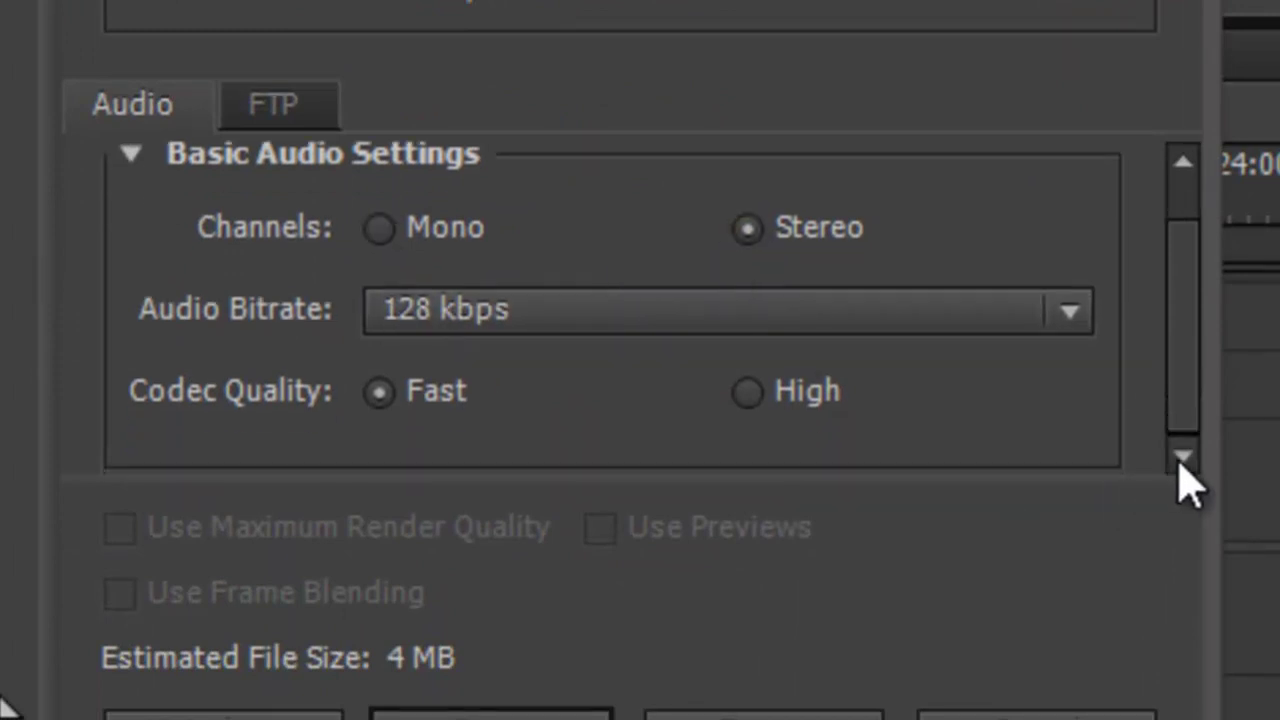
click(749, 396)
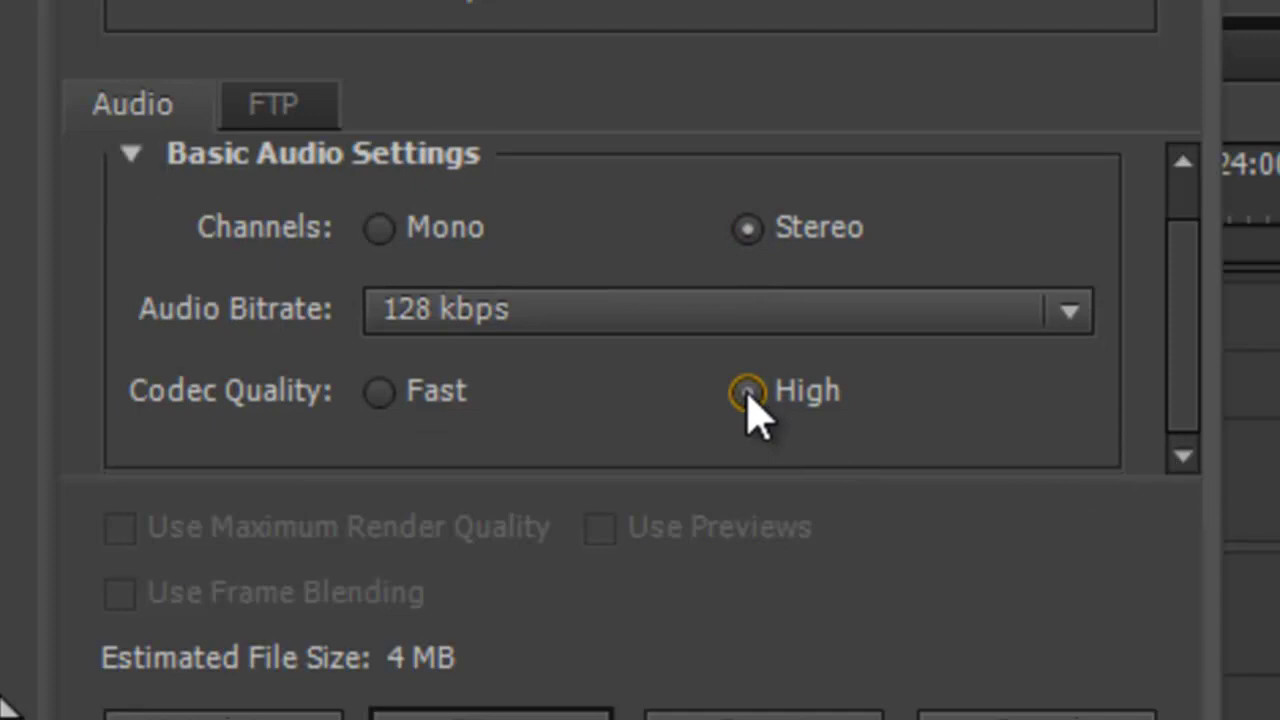
click(368, 404)
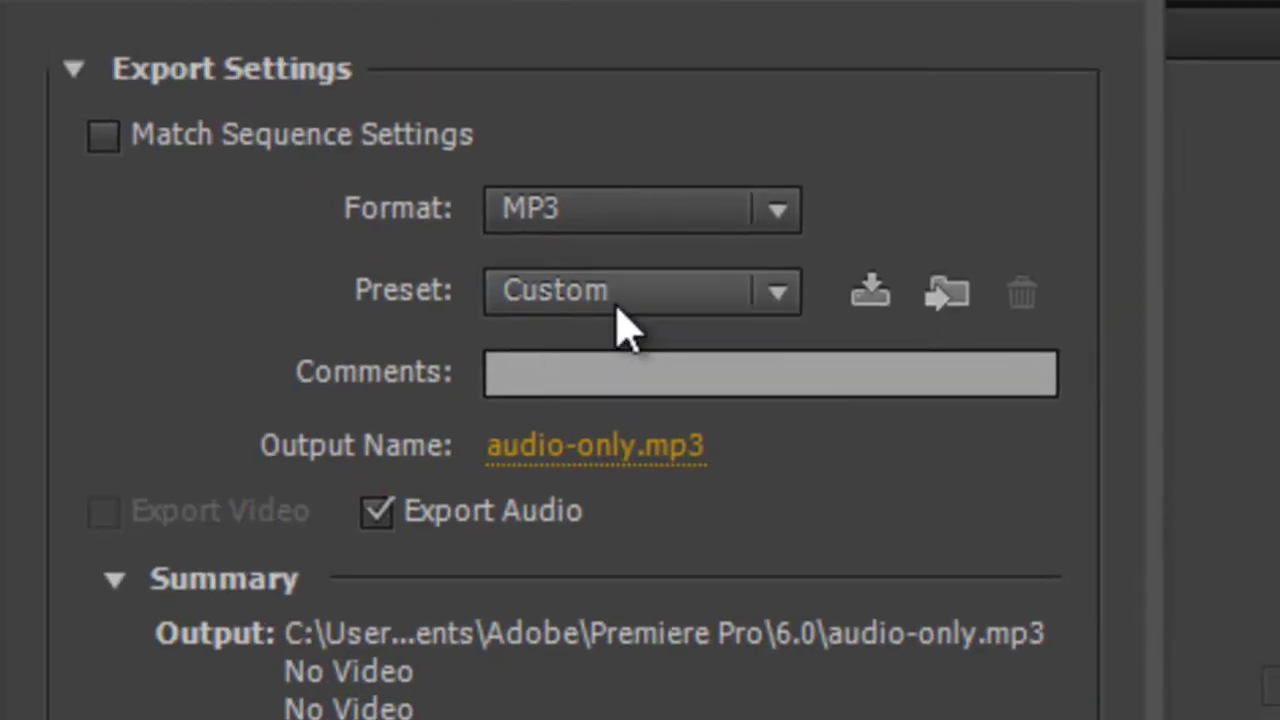
click(618, 322)
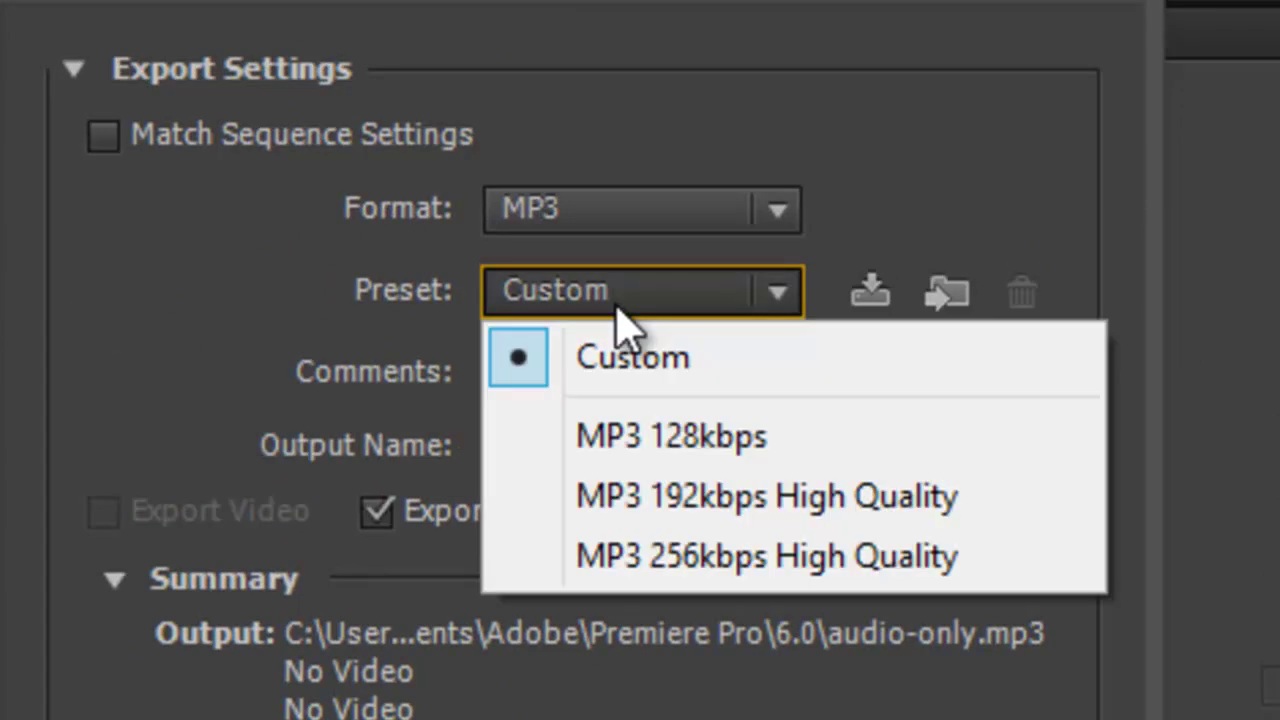
click(660, 440)
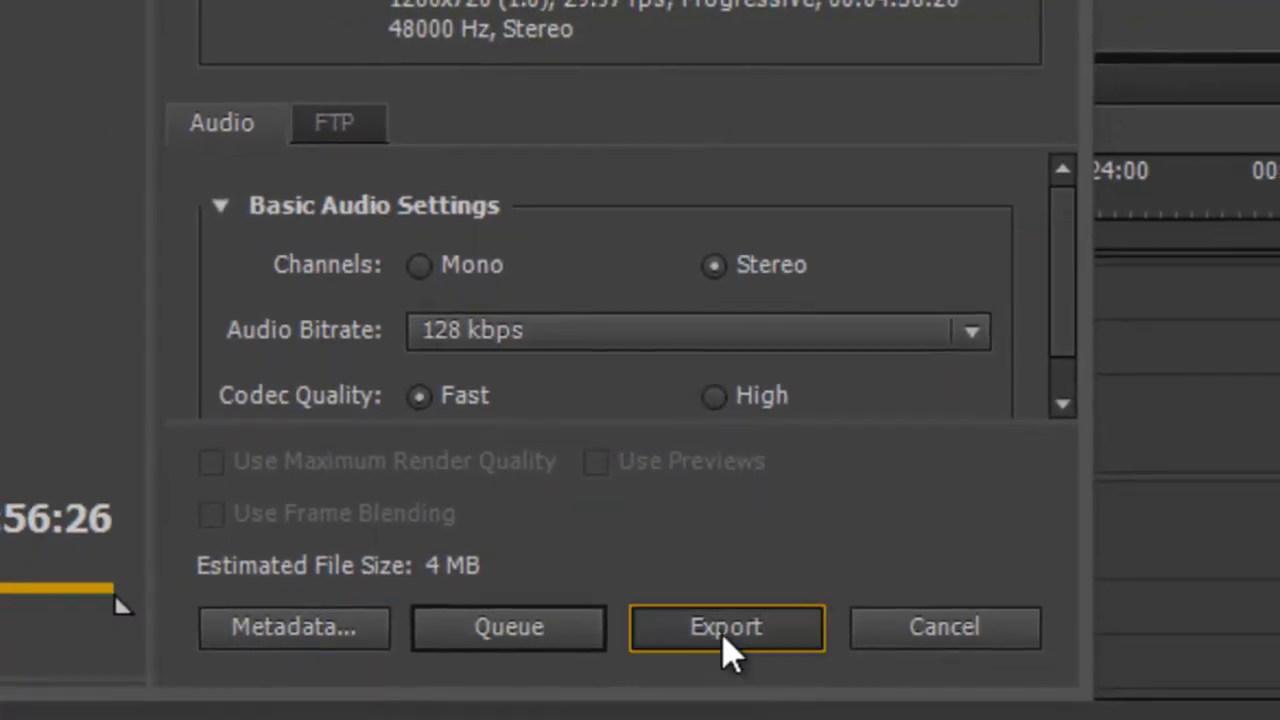
Start exporting the audio to audio-only.mp3 and let the encoding progress run
click(724, 638)
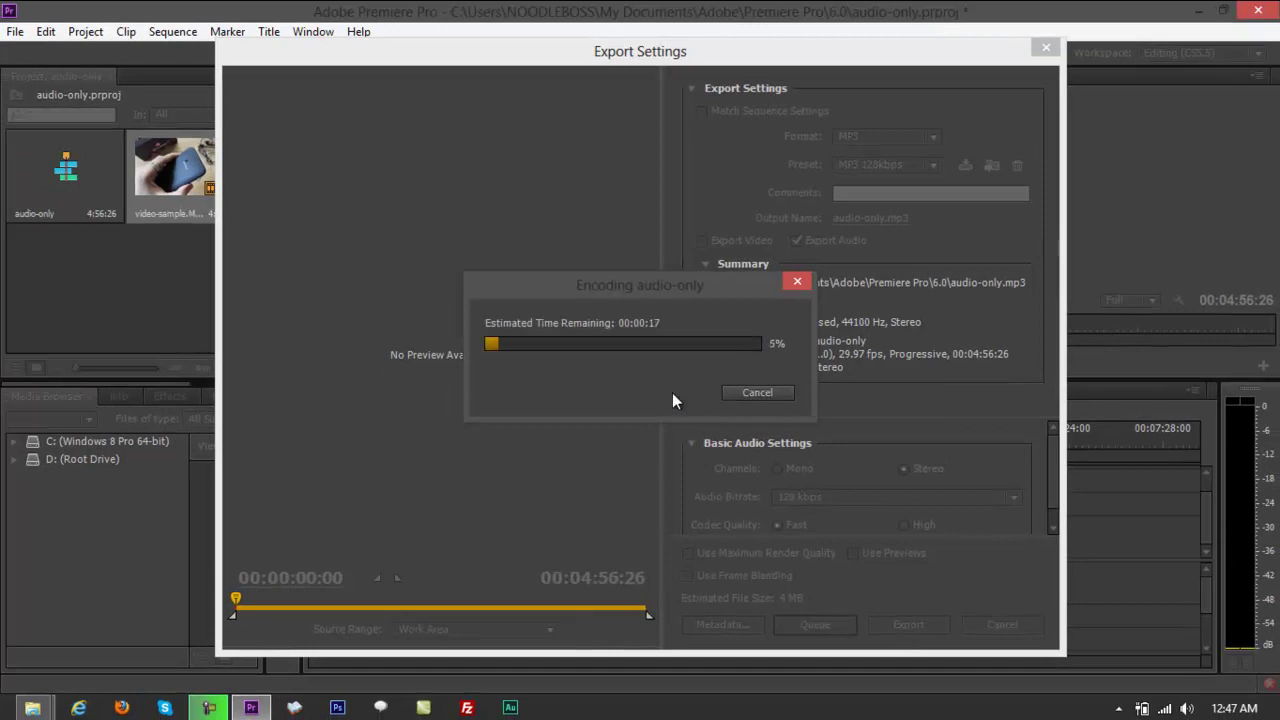